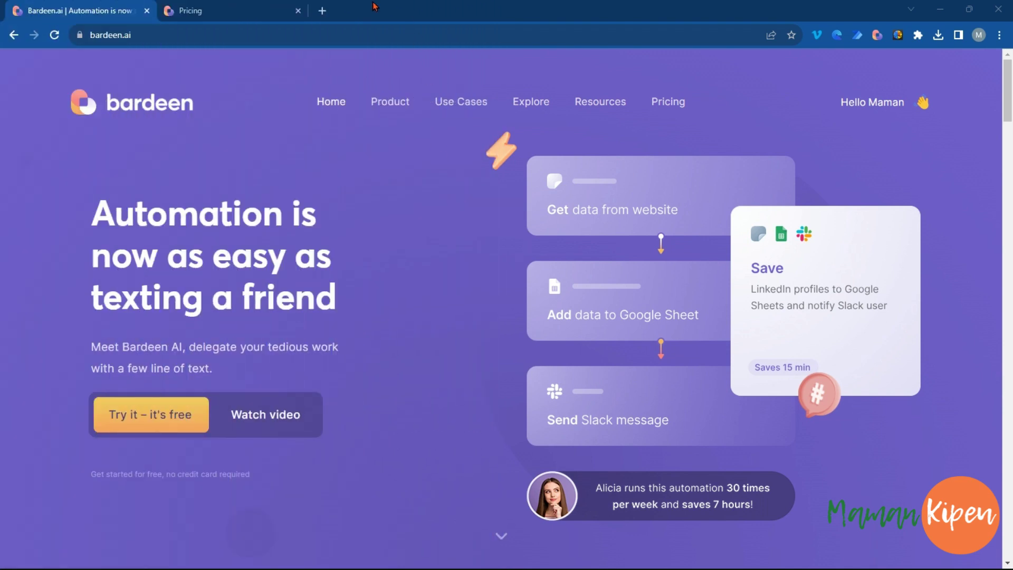
# - Review the Starter, Professional and Business plans and their features on the Bardeen pricing page
pyautogui.click(217, 8)
pyautogui.scroll(-4, 285, 327)
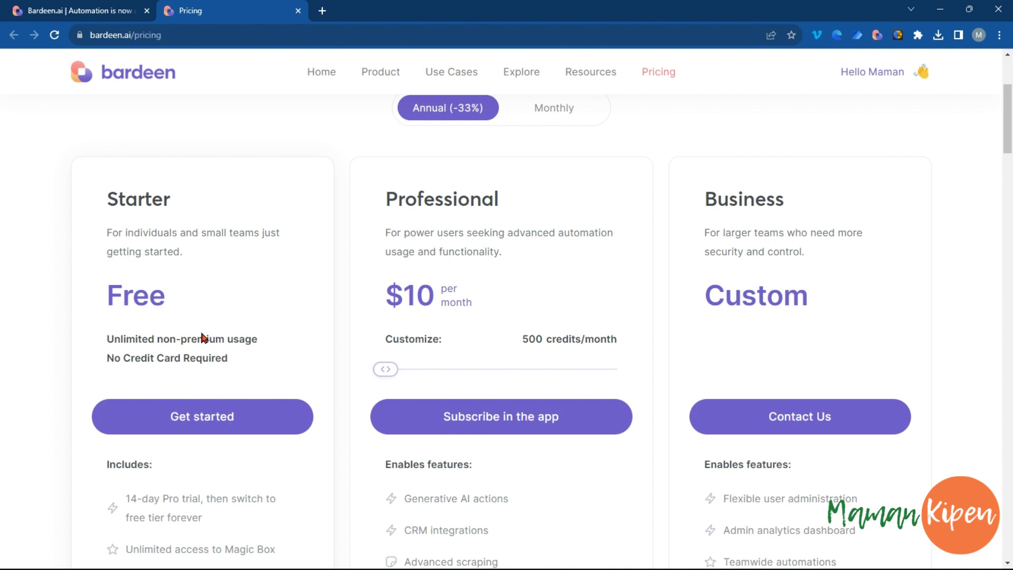
pyautogui.scroll(-1, 202, 338)
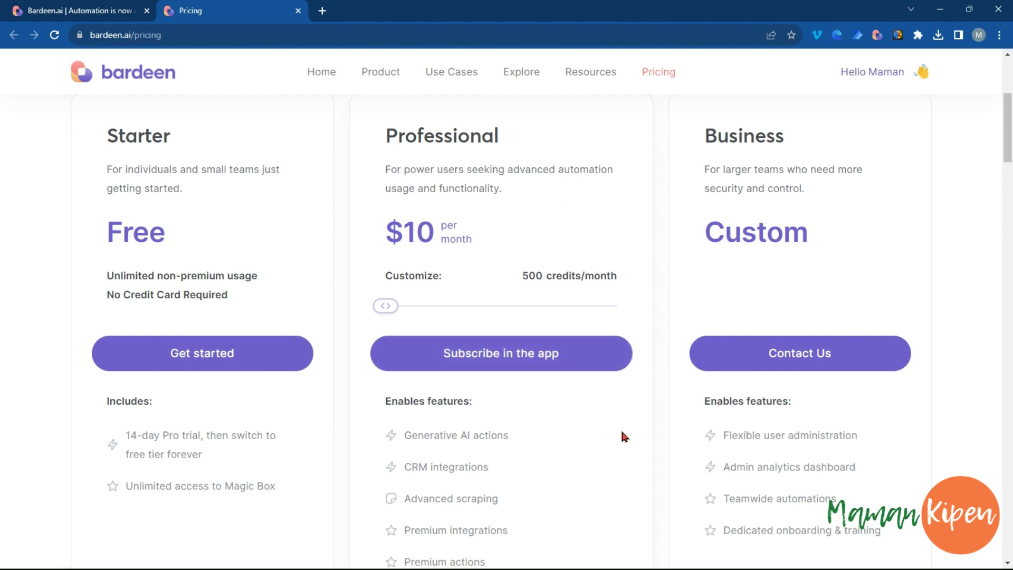
pyautogui.scroll(-1, 623, 436)
pyautogui.scroll(-1, 624, 438)
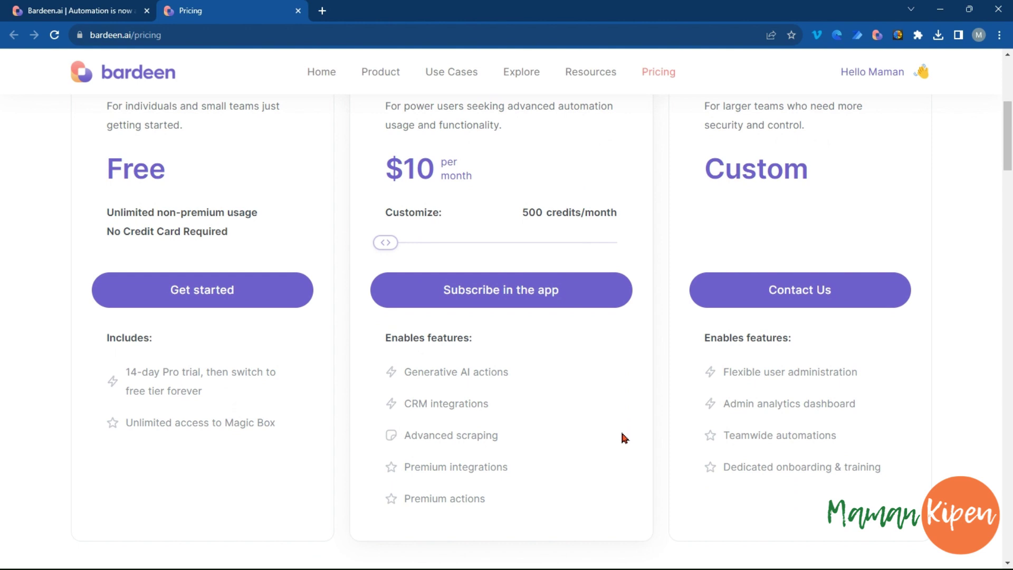
pyautogui.scroll(1, 623, 438)
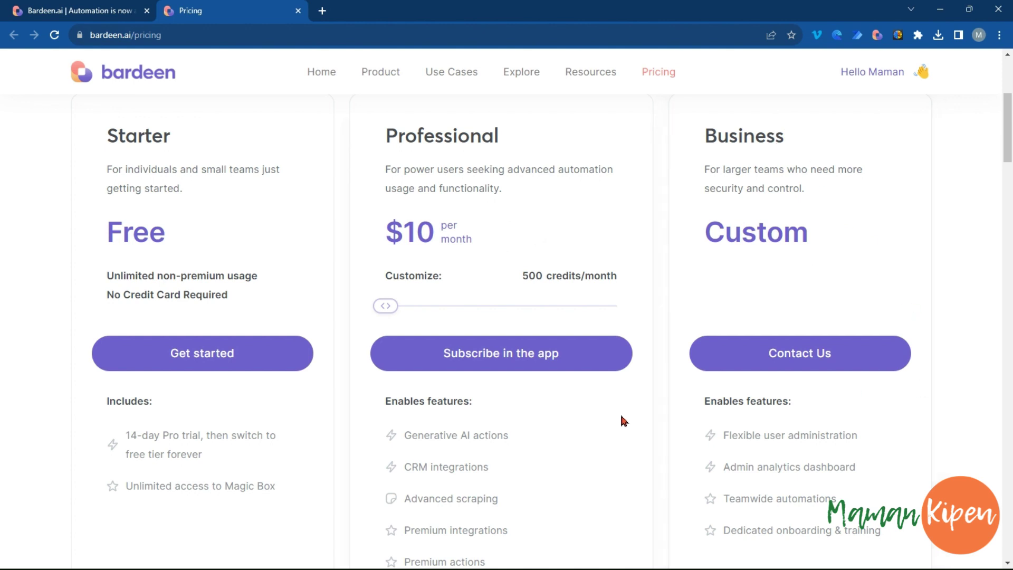
pyautogui.scroll(-1, 574, 478)
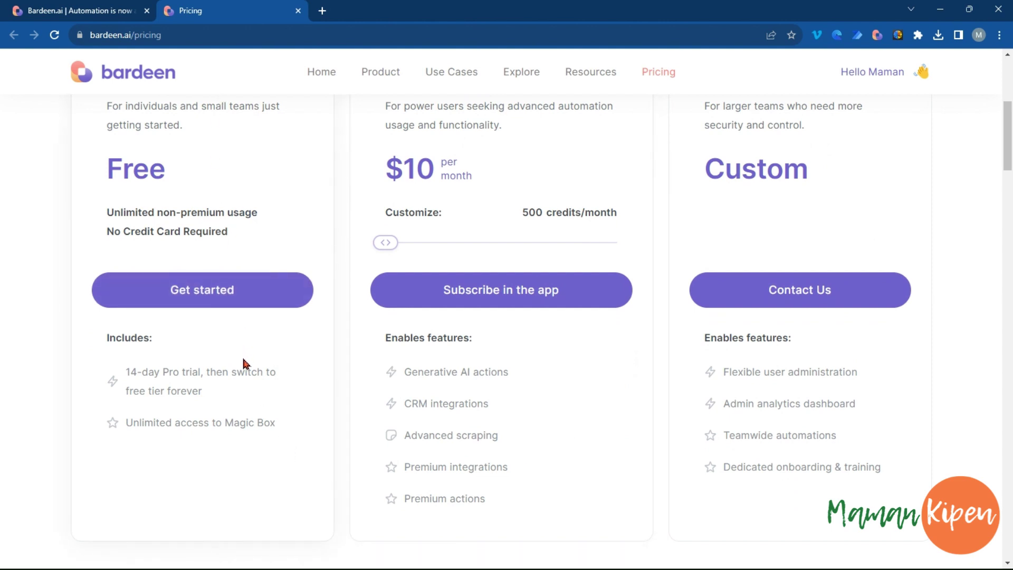
pyautogui.scroll(2, 247, 363)
pyautogui.scroll(1, 247, 363)
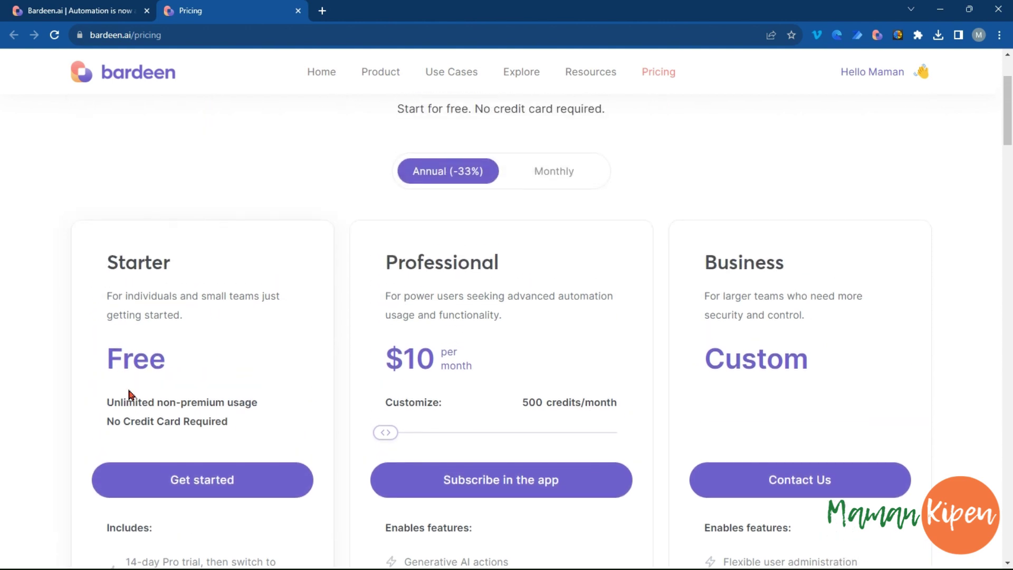
# - Visit Bardeen's Chrome Web Store page from its home page, unpin and re-pin the Bardeen extension, and close the store page
pyautogui.click(91, 12)
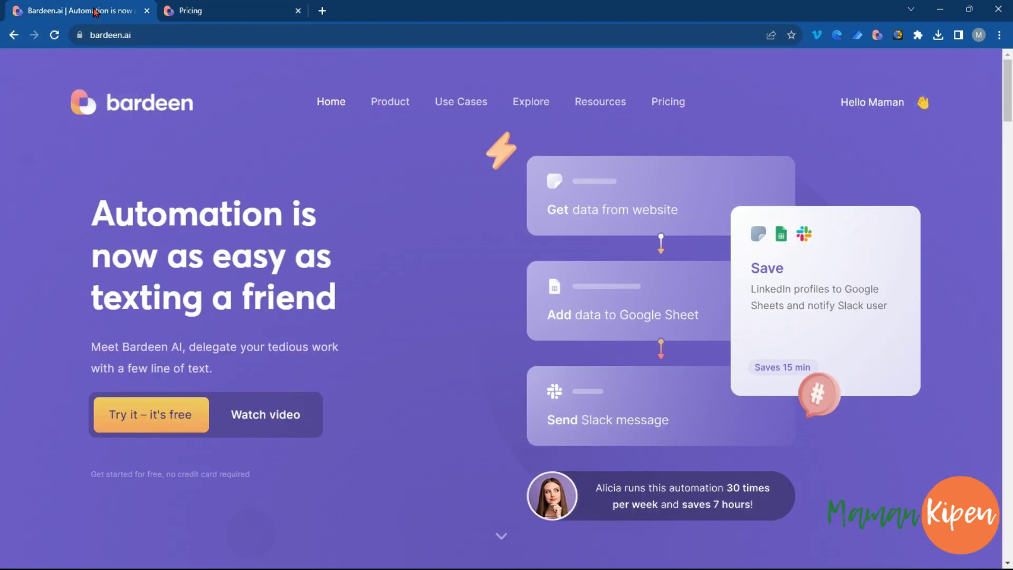
pyautogui.click(135, 424)
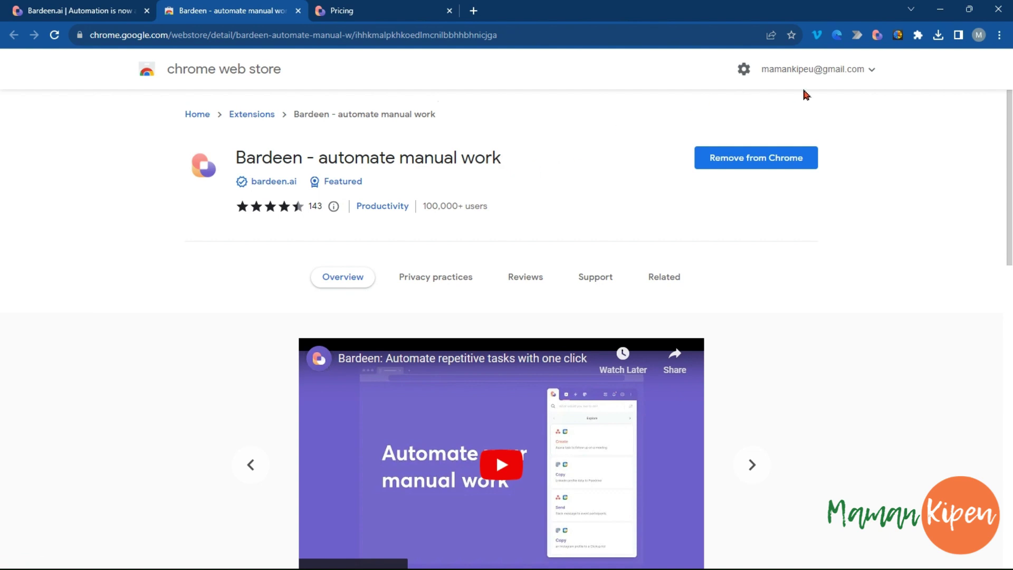
pyautogui.click(918, 37)
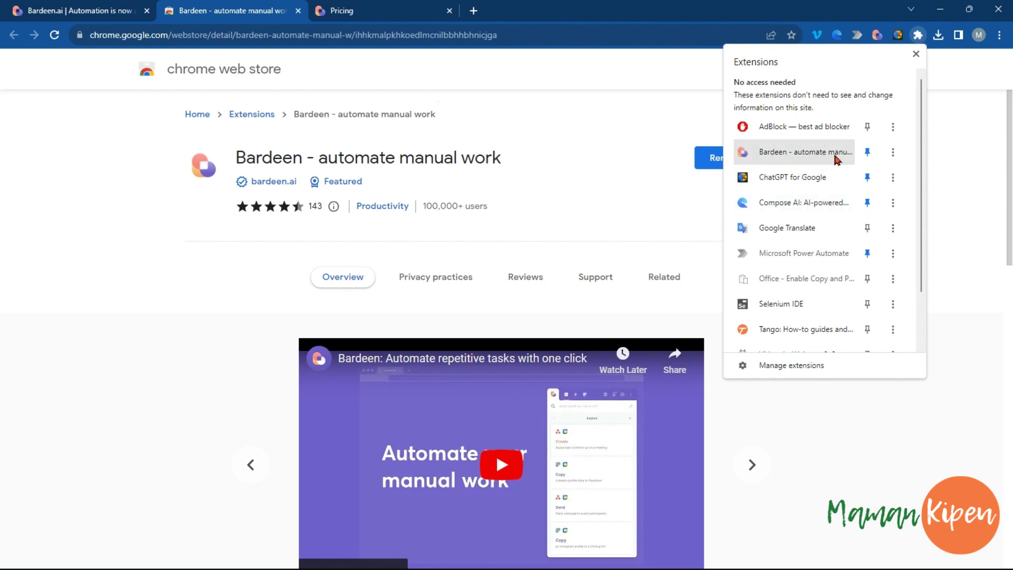
pyautogui.click(868, 153)
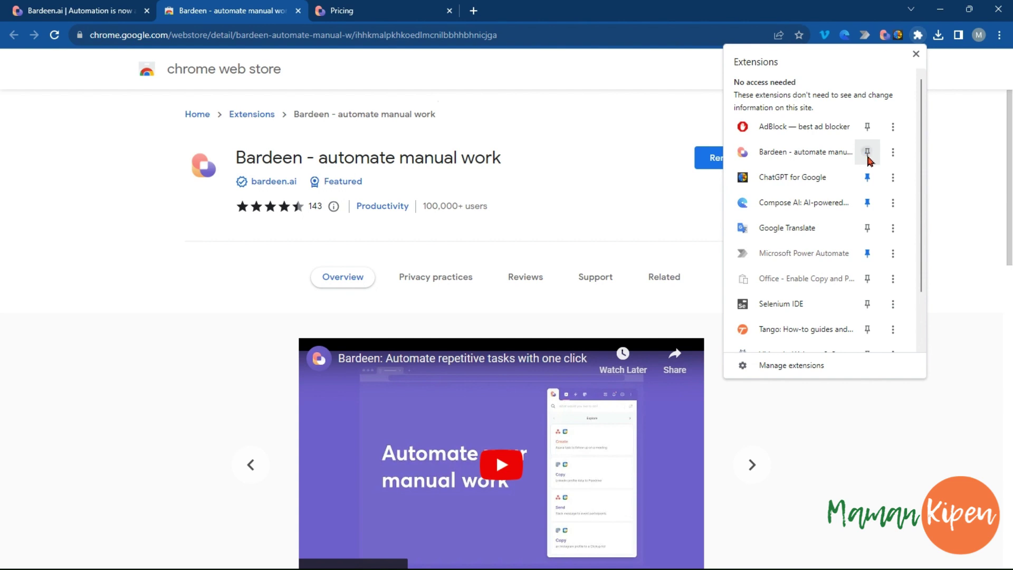
pyautogui.click(867, 153)
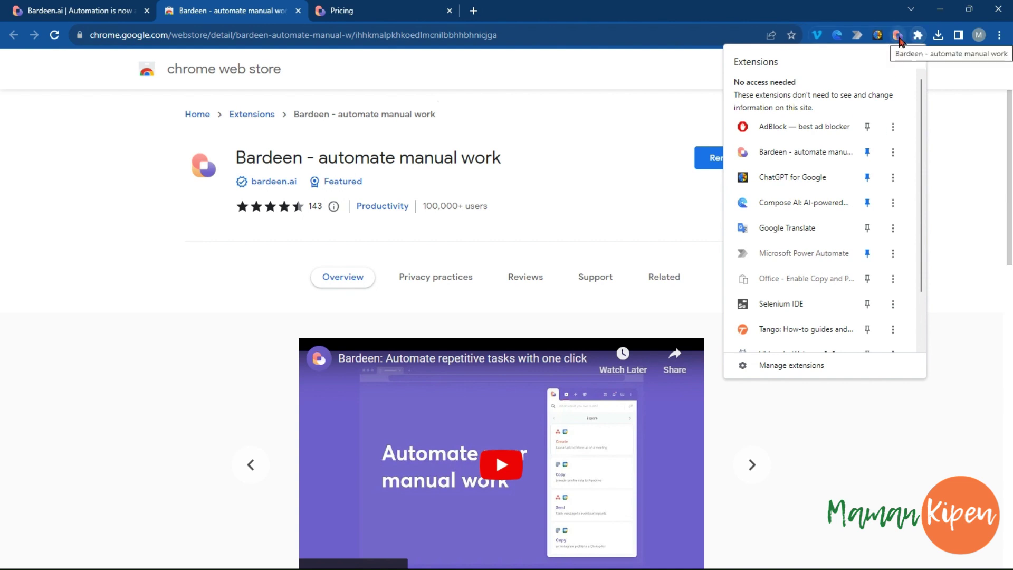
pyautogui.click(957, 130)
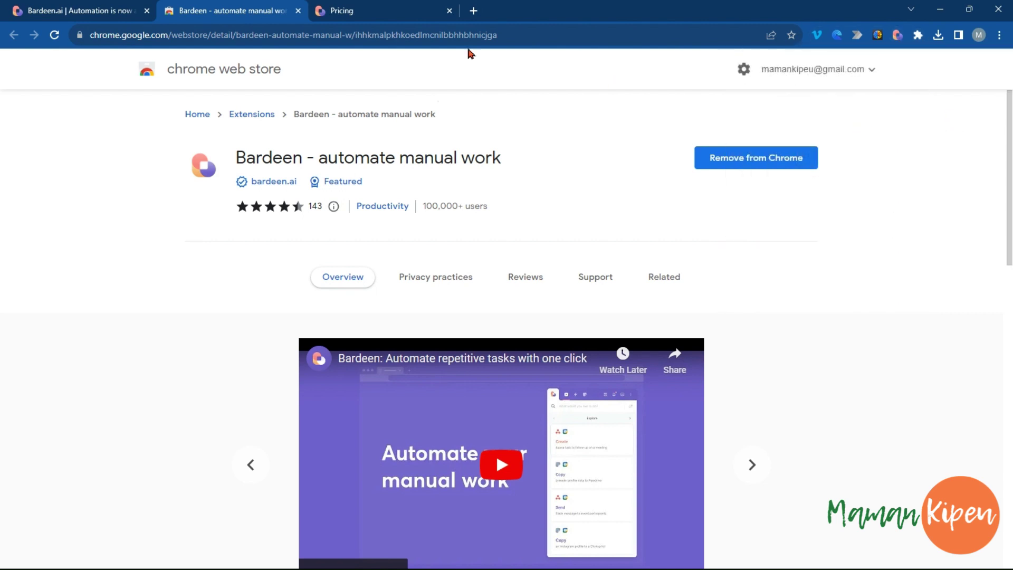
pyautogui.click(298, 11)
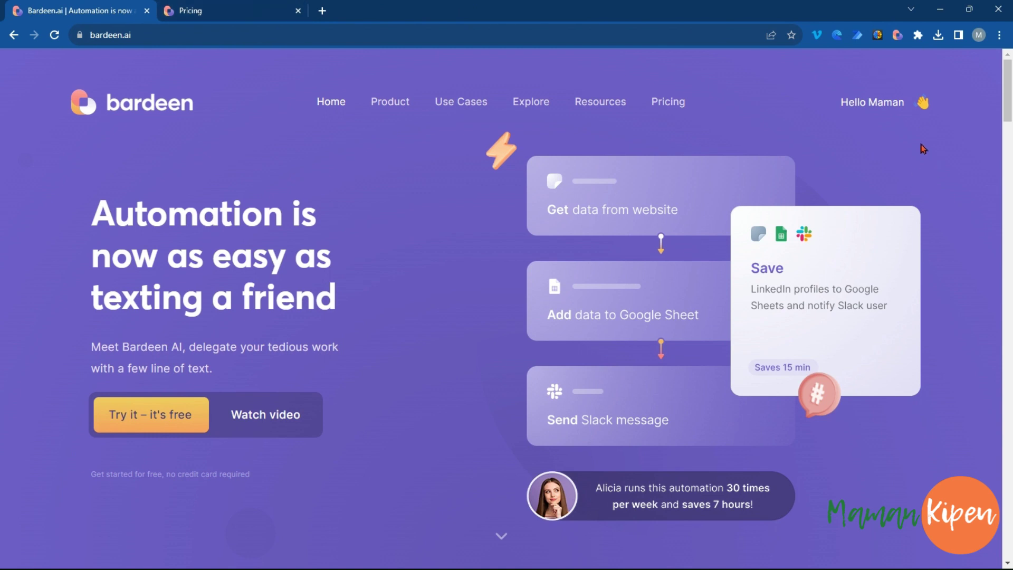
# - Open the Bardeen extension and look through its Autobooks, Scraper options and Playbooks
pyautogui.click(897, 35)
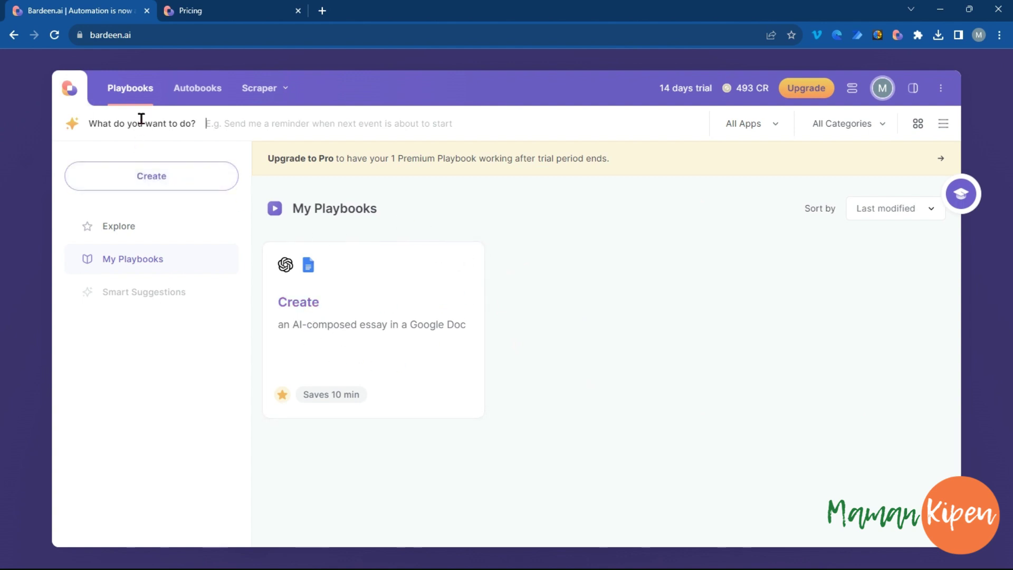
pyautogui.click(194, 91)
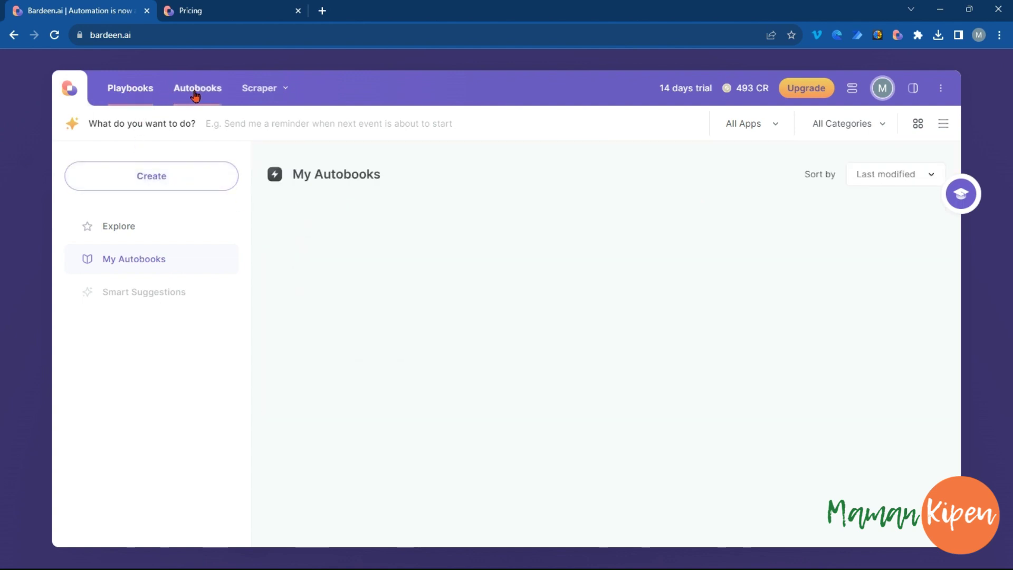
pyautogui.click(262, 90)
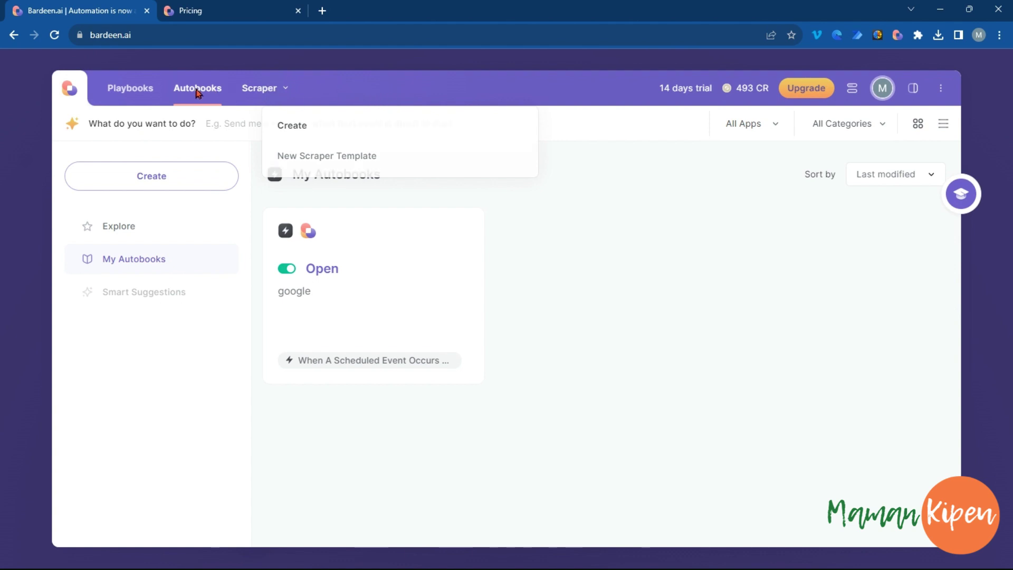
pyautogui.click(145, 94)
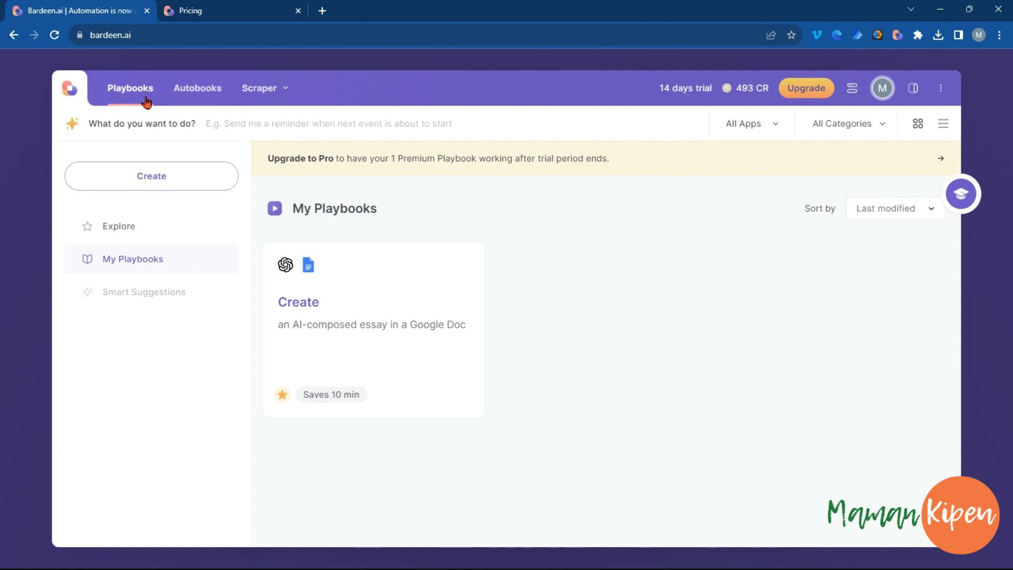
# - Create a new automation with a schedule trigger starting Tomorrow at 9:00 AM and repeating daily
pyautogui.click(160, 181)
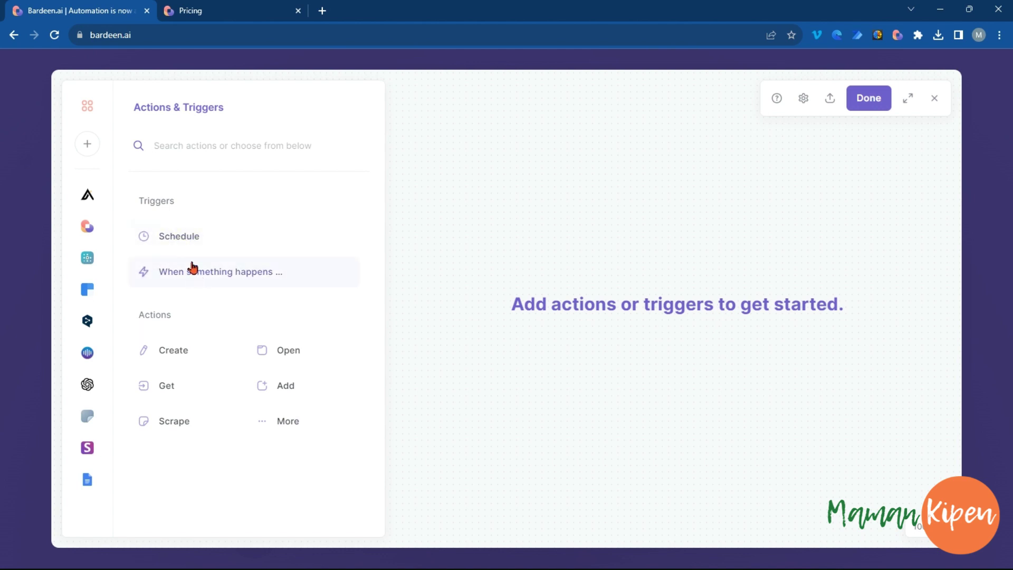
pyautogui.click(183, 241)
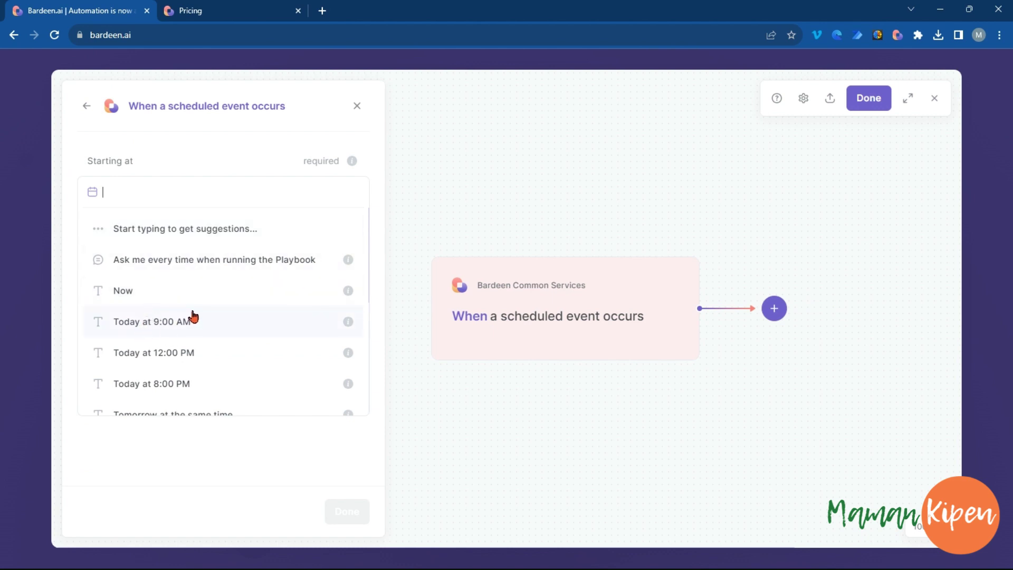
pyautogui.scroll(-1, 193, 317)
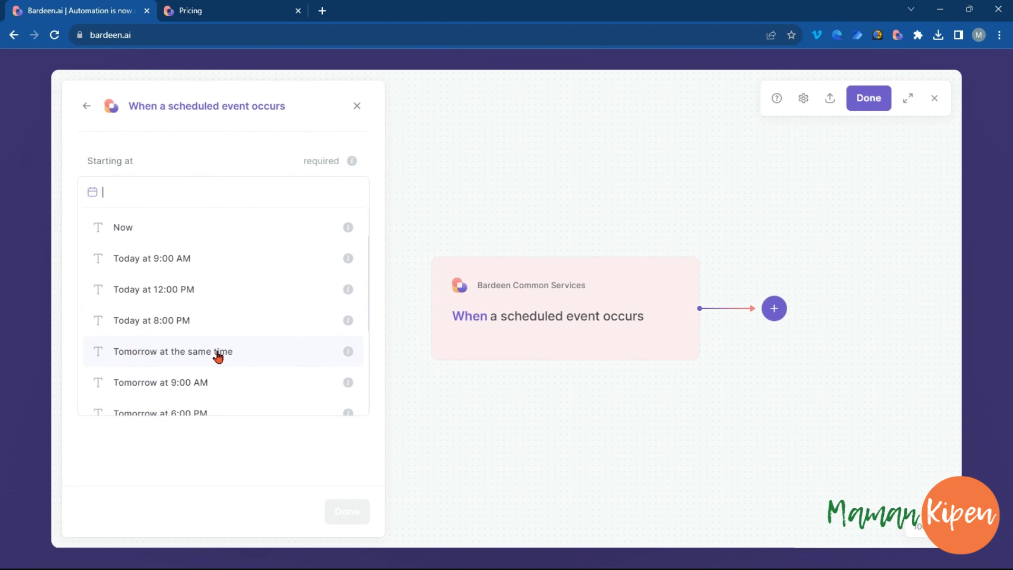
pyautogui.click(184, 384)
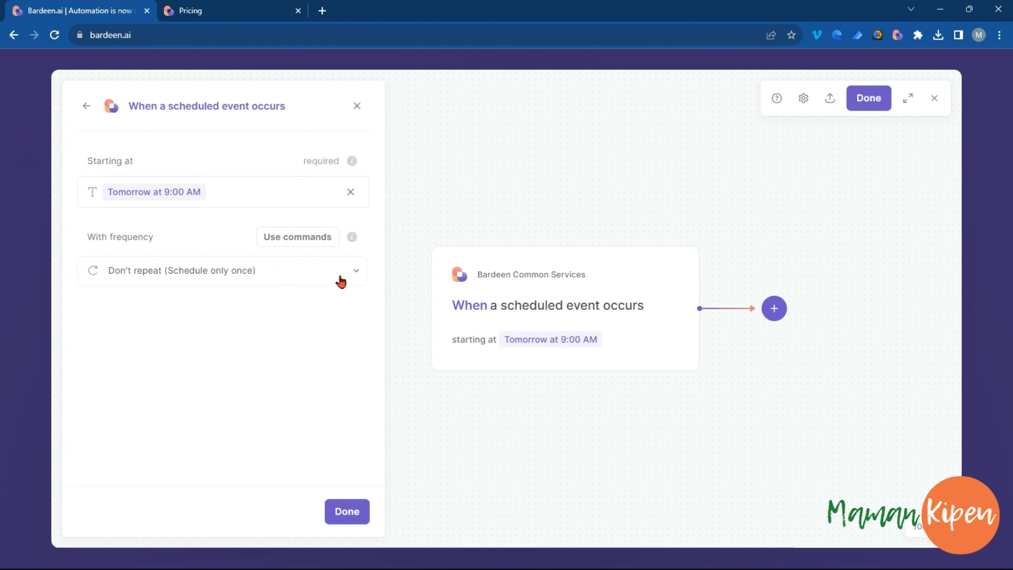
pyautogui.click(356, 274)
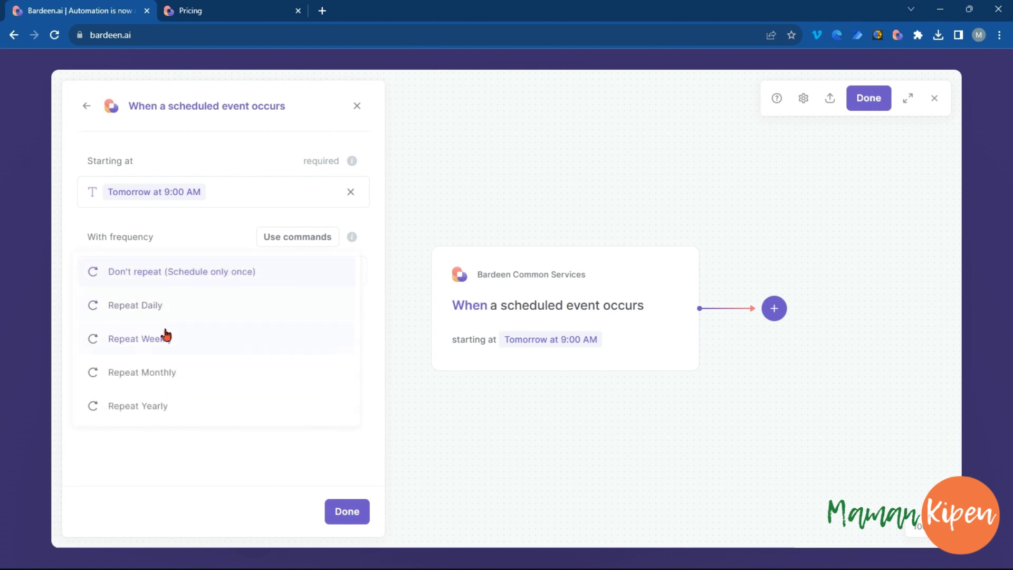
pyautogui.click(203, 308)
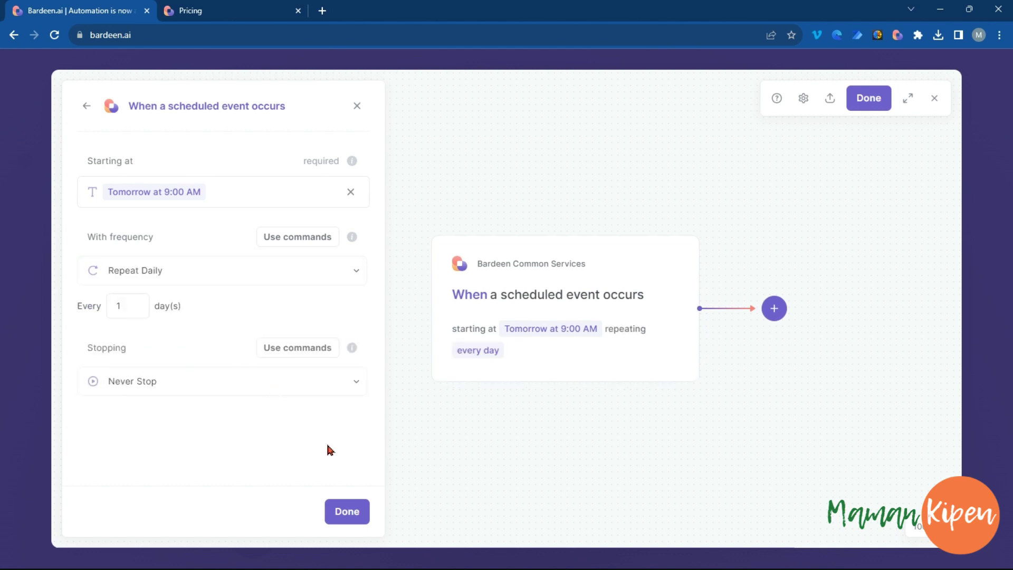
pyautogui.click(343, 511)
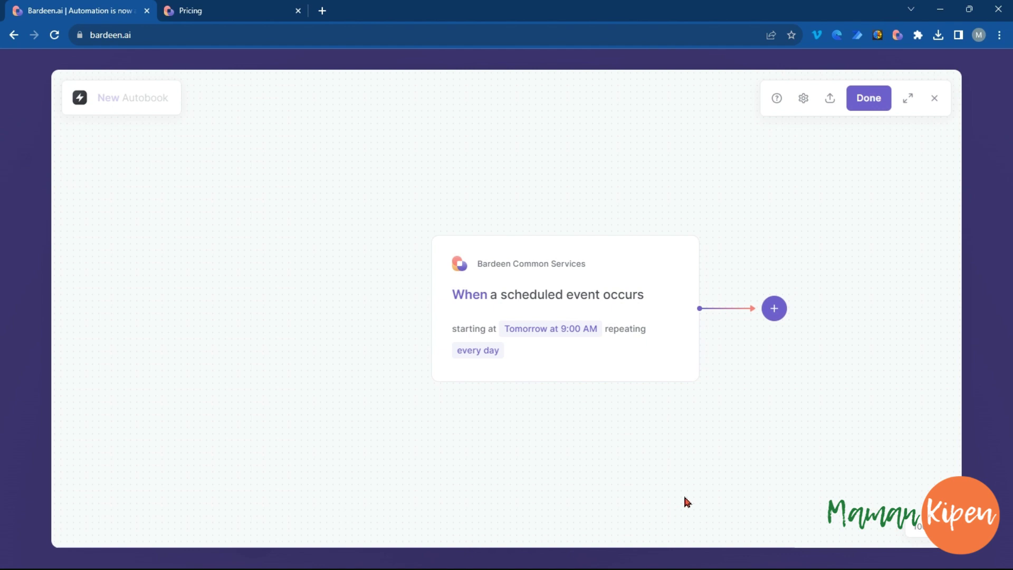
# - Add the "Create customized text generated by OpenAI" action after the schedule trigger
pyautogui.click(777, 314)
pyautogui.click(780, 349)
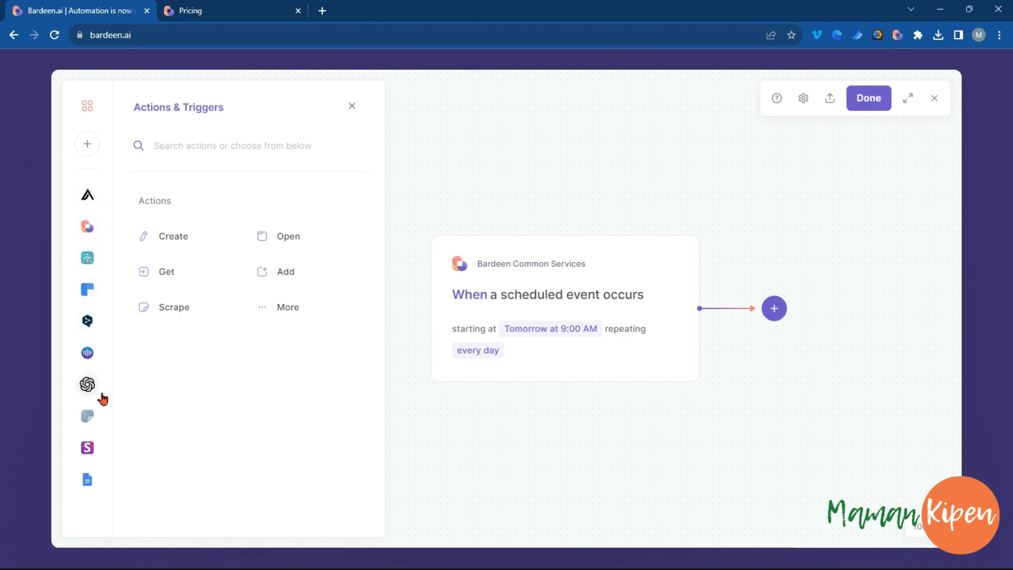
pyautogui.click(87, 385)
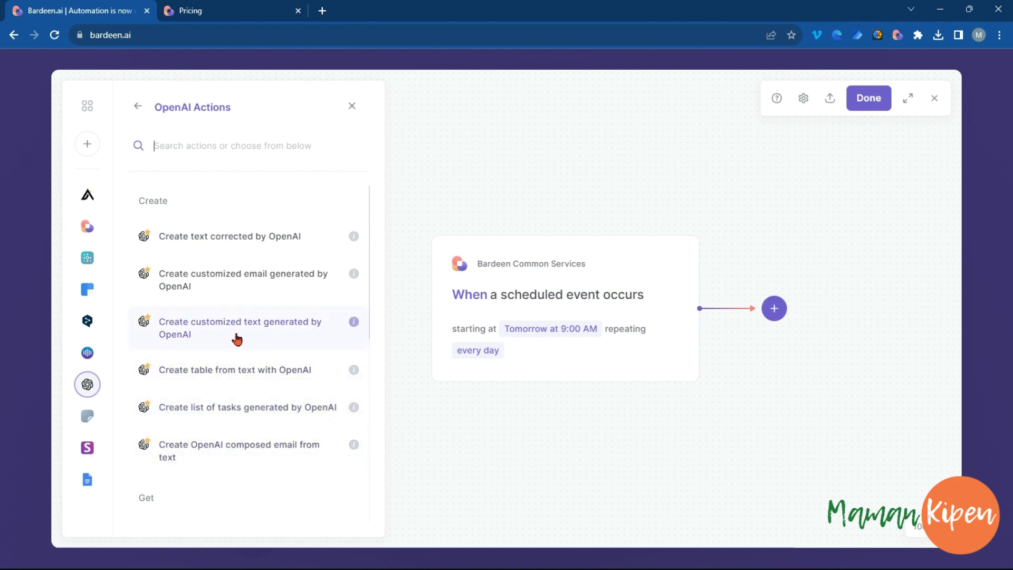
pyautogui.click(268, 325)
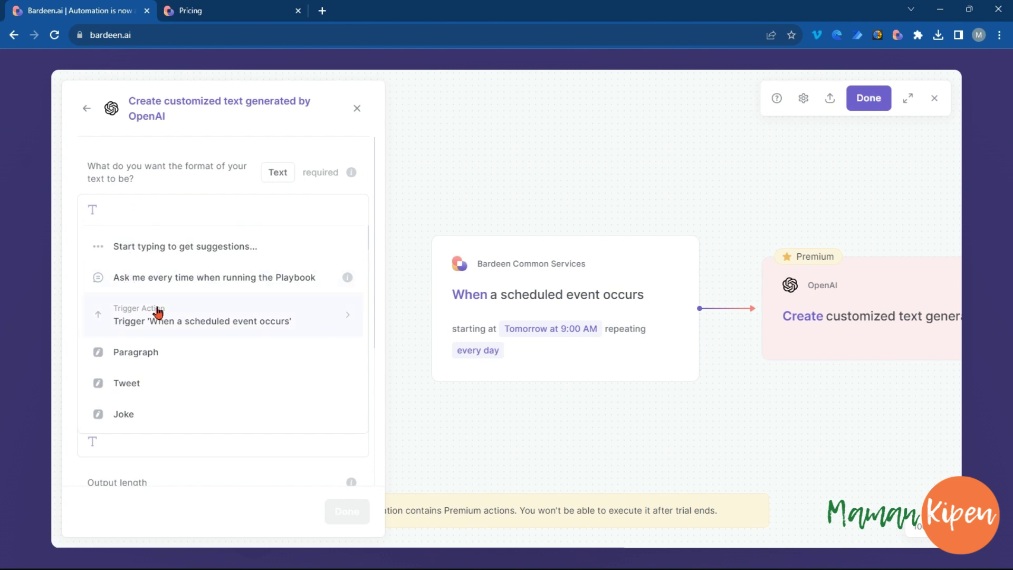
# - Configure the OpenAI action to write text in Press Release format about POLITICS
pyautogui.scroll(-2, 174, 324)
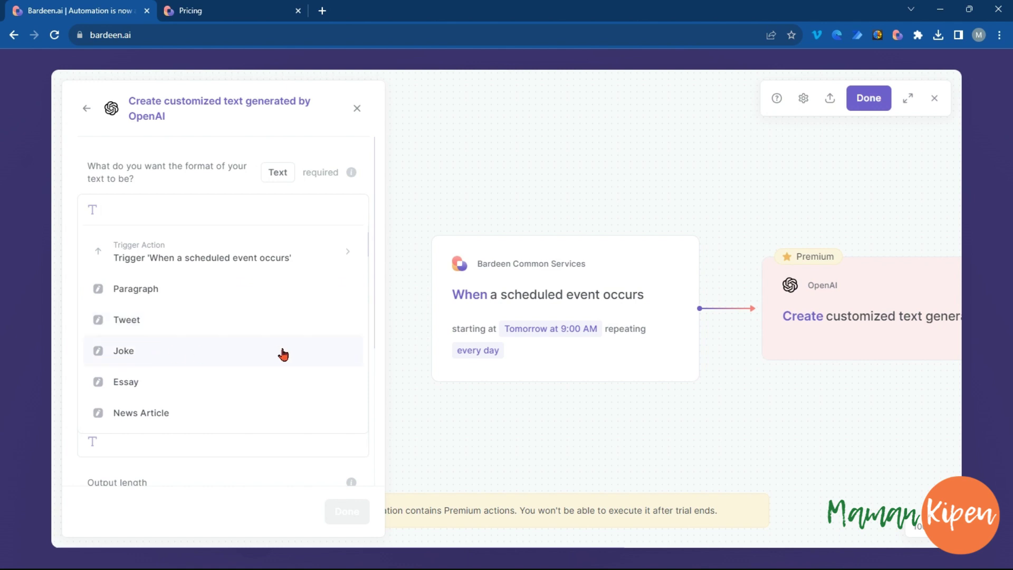
pyautogui.scroll(-2, 191, 389)
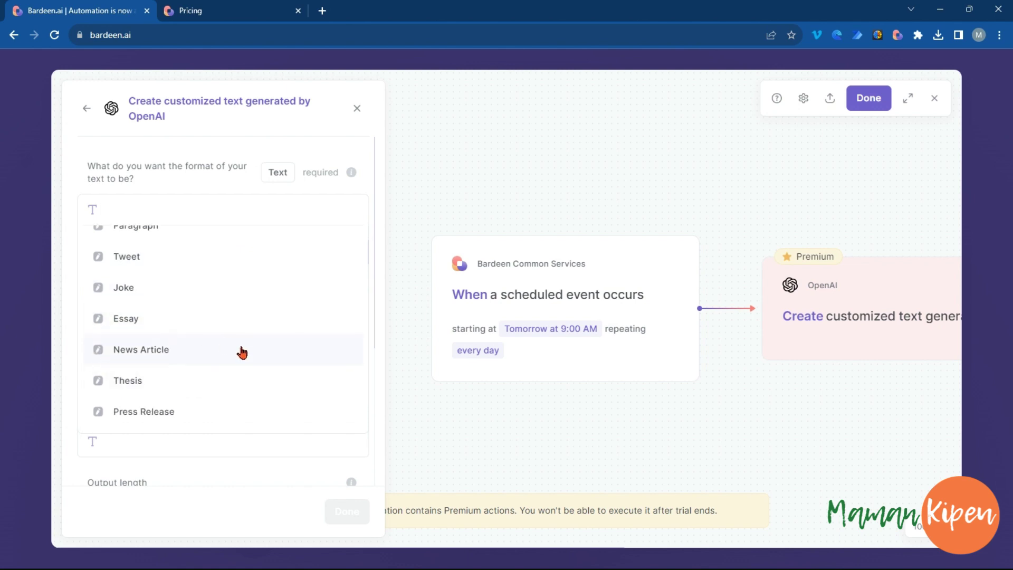
pyautogui.scroll(-2, 240, 350)
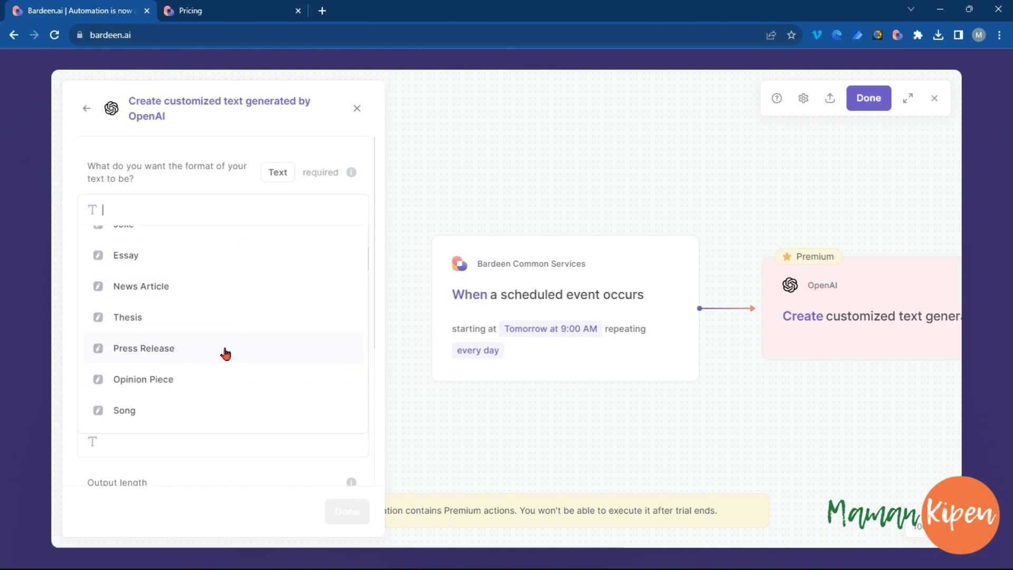
pyautogui.scroll(-2, 225, 353)
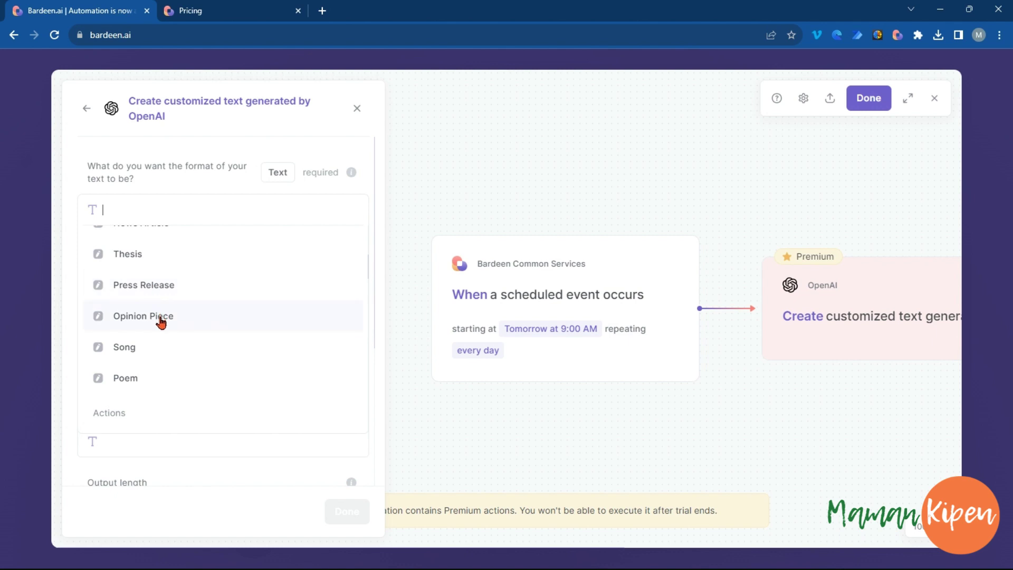
pyautogui.click(158, 284)
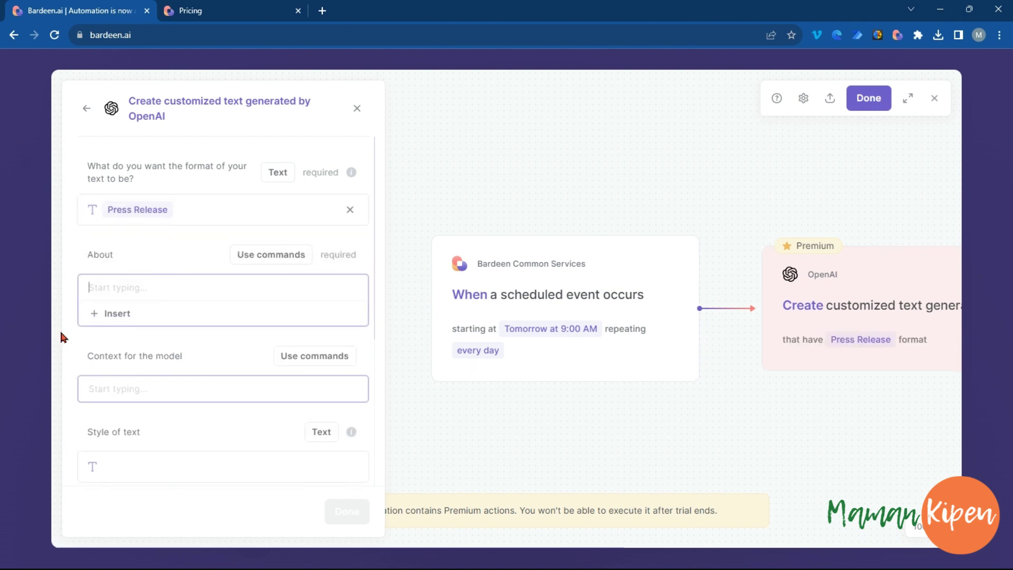
pyautogui.click(219, 293)
pyautogui.write('POLITICS')
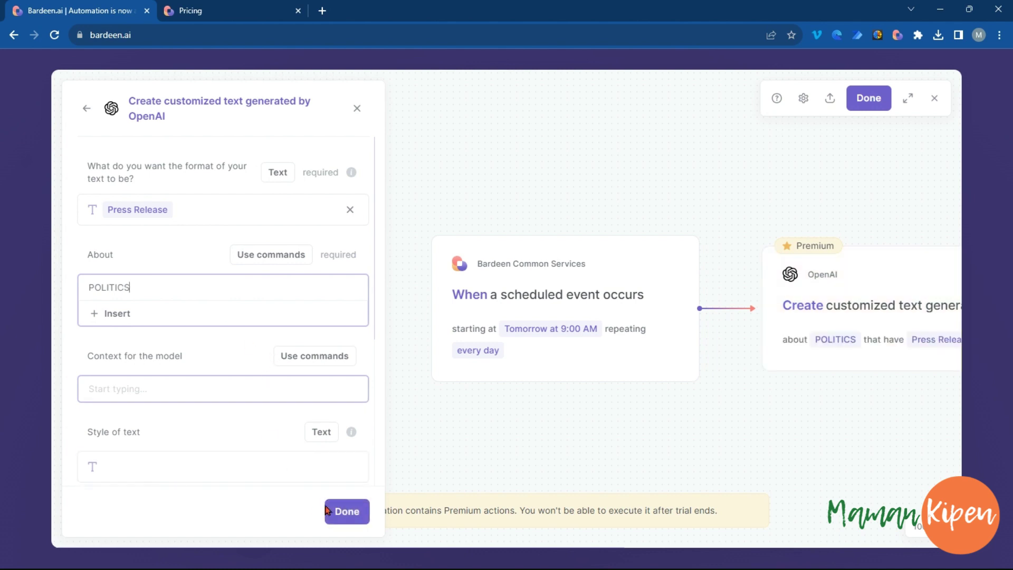
pyautogui.click(342, 510)
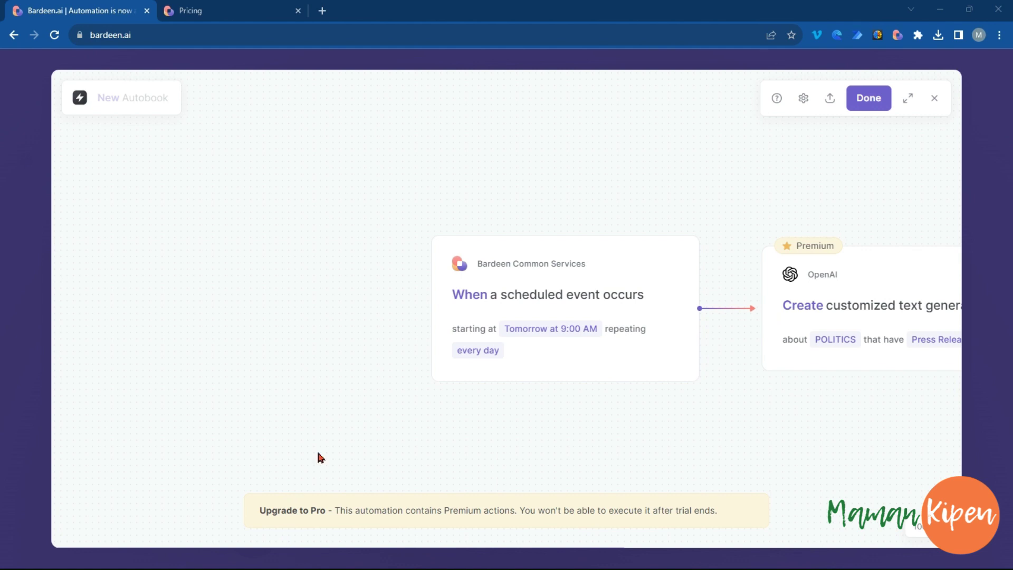
pyautogui.moveTo(786, 403); pyautogui.dragTo(403, 406)
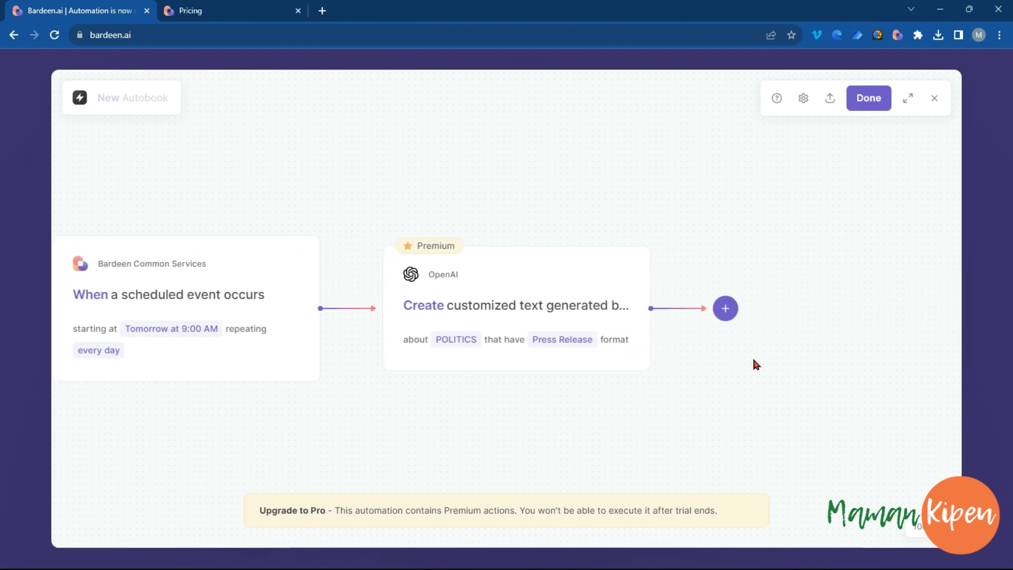
# - Add the "Add text to Google Doc" action after the OpenAI action, leaving its fields unconfigured
pyautogui.click(725, 311)
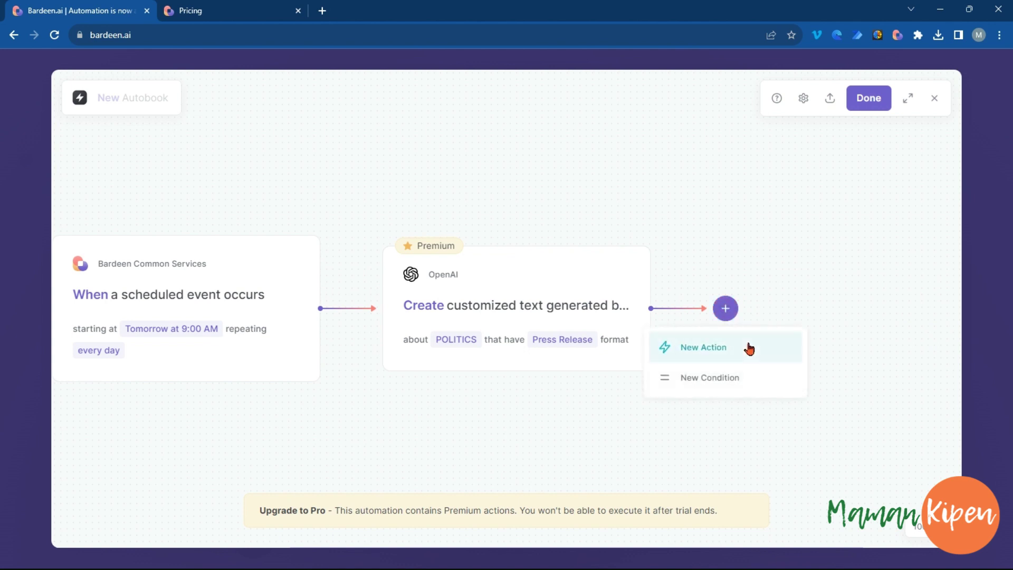
pyautogui.click(710, 352)
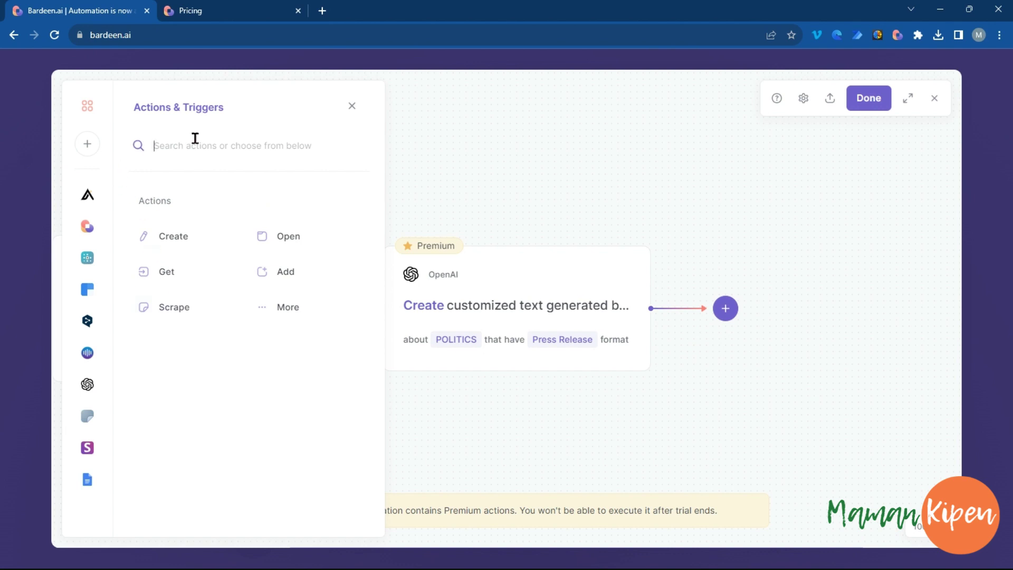
pyautogui.click(89, 481)
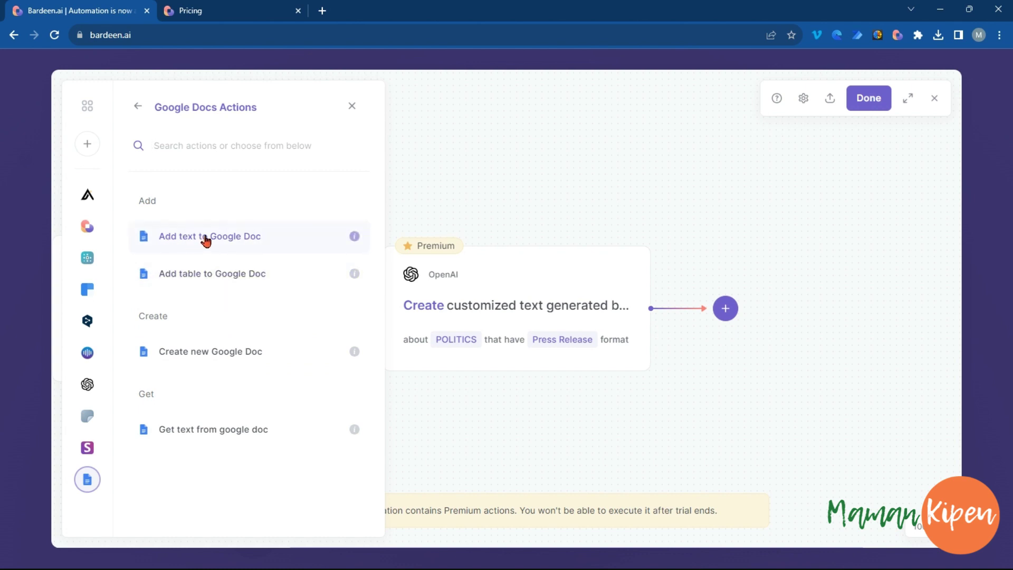
pyautogui.click(204, 238)
pyautogui.moveTo(807, 304)
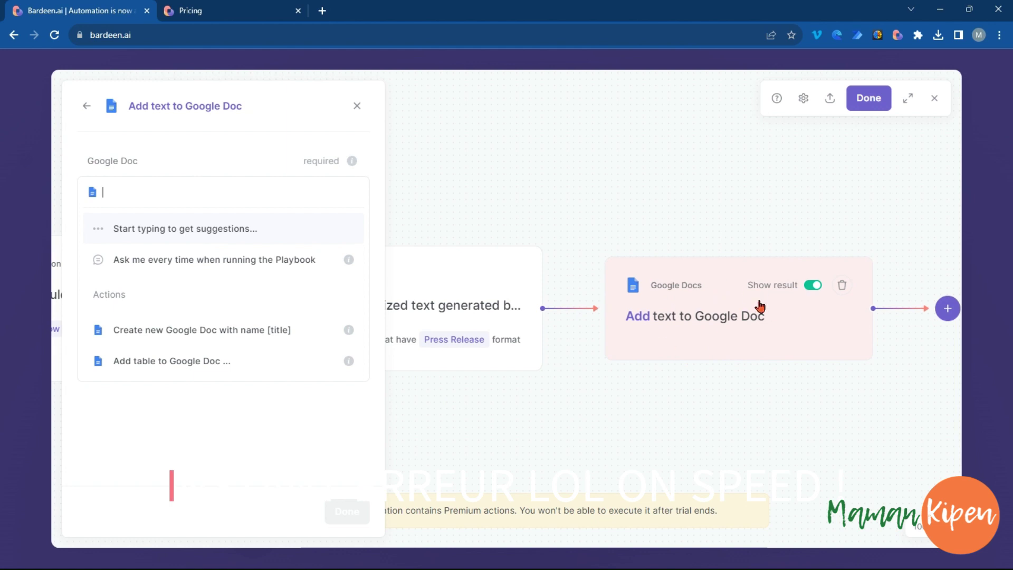
pyautogui.click(776, 441)
pyautogui.click(357, 105)
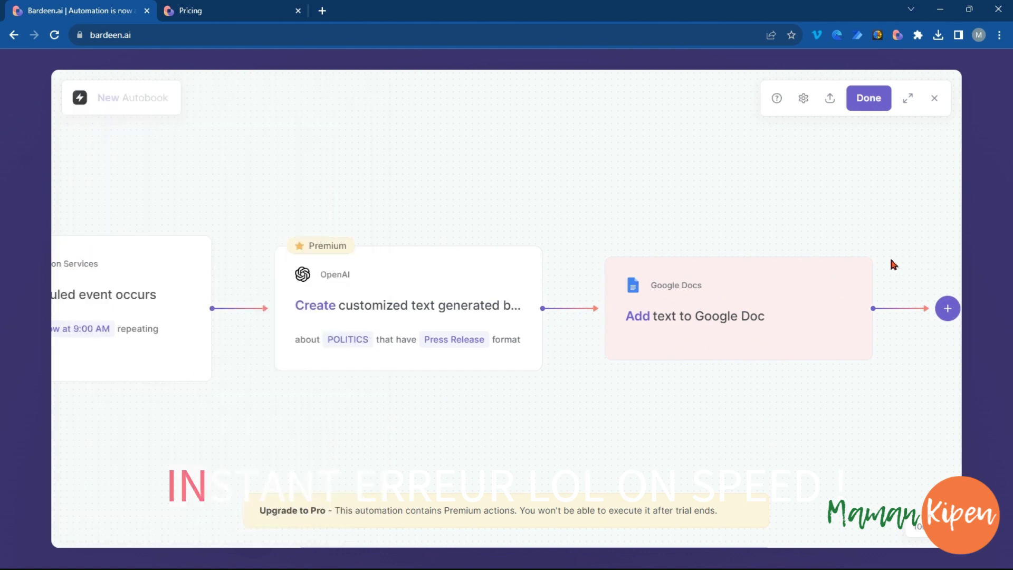
# - Name the automation test1 and try to save it
pyautogui.click(869, 98)
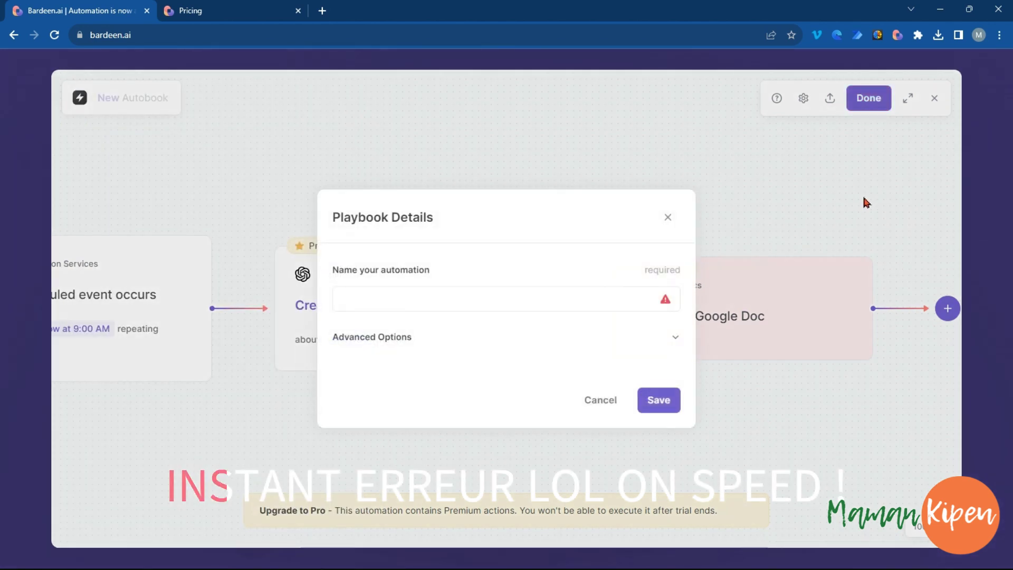
pyautogui.click(358, 296)
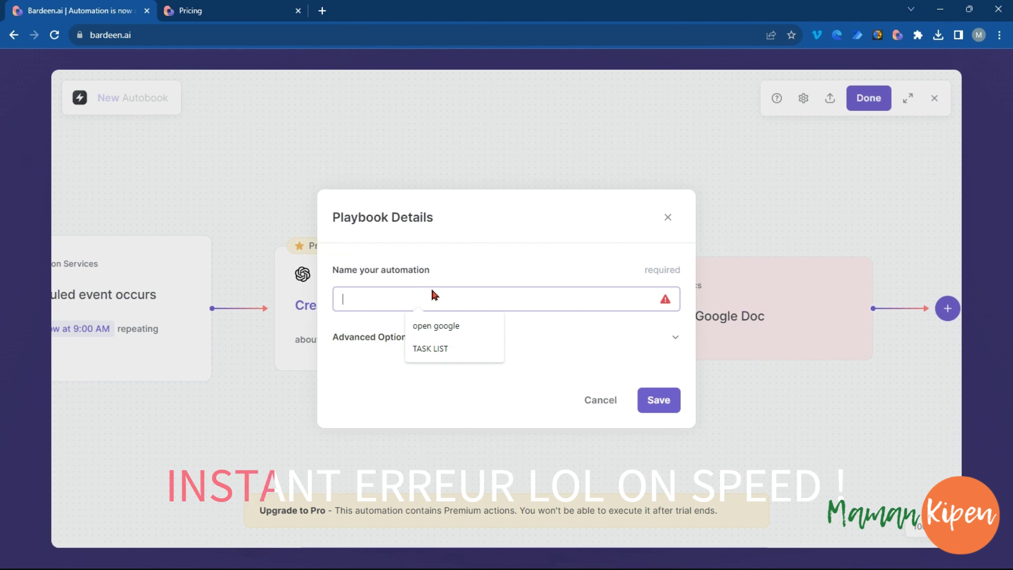
pyautogui.write('te')
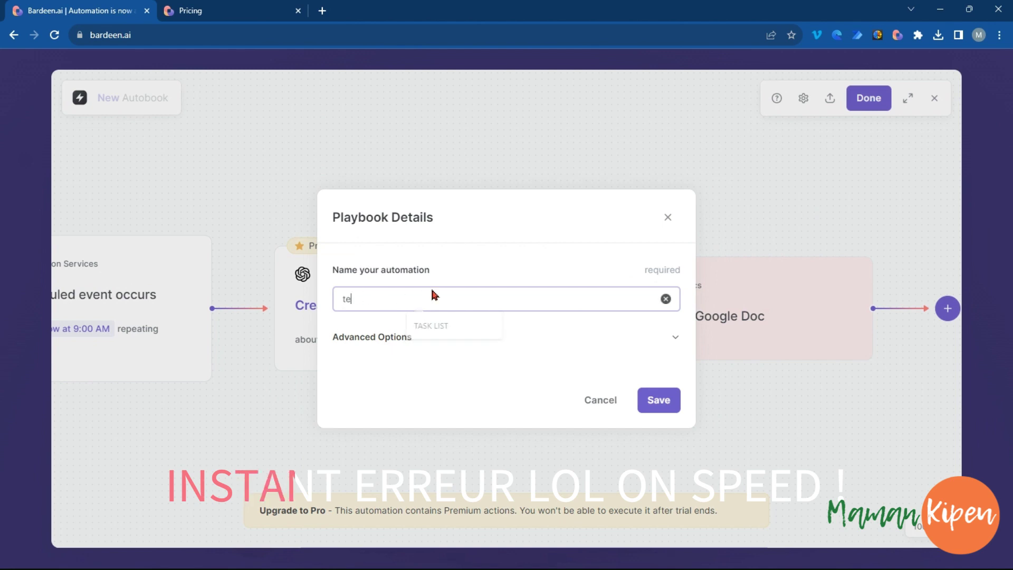
pyautogui.write('st1')
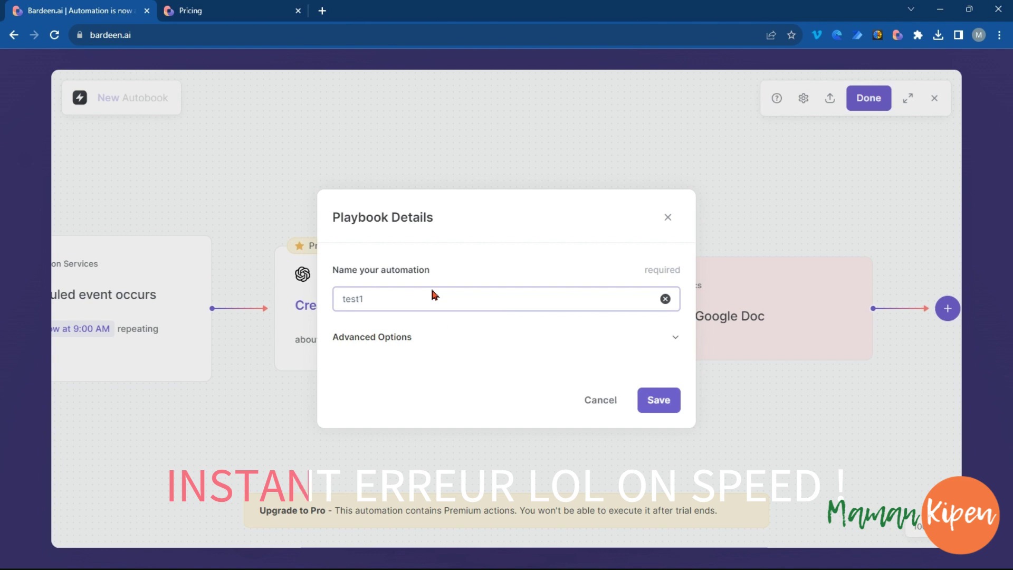
pyautogui.click(657, 402)
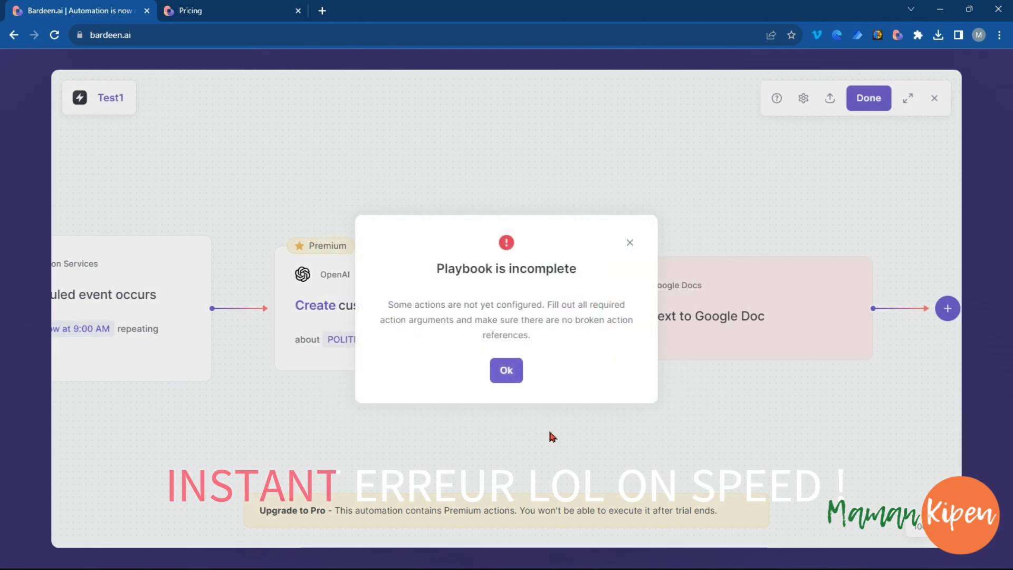
pyautogui.click(506, 369)
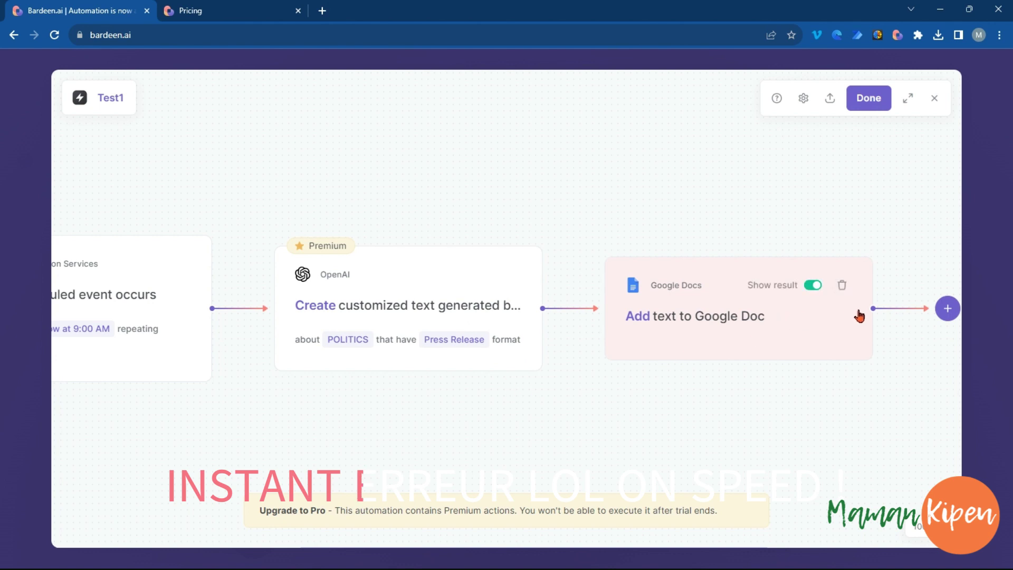
# - Try to configure the "Add text to Google Doc" action with "Create new Google Doc with name" as its target document
pyautogui.click(745, 333)
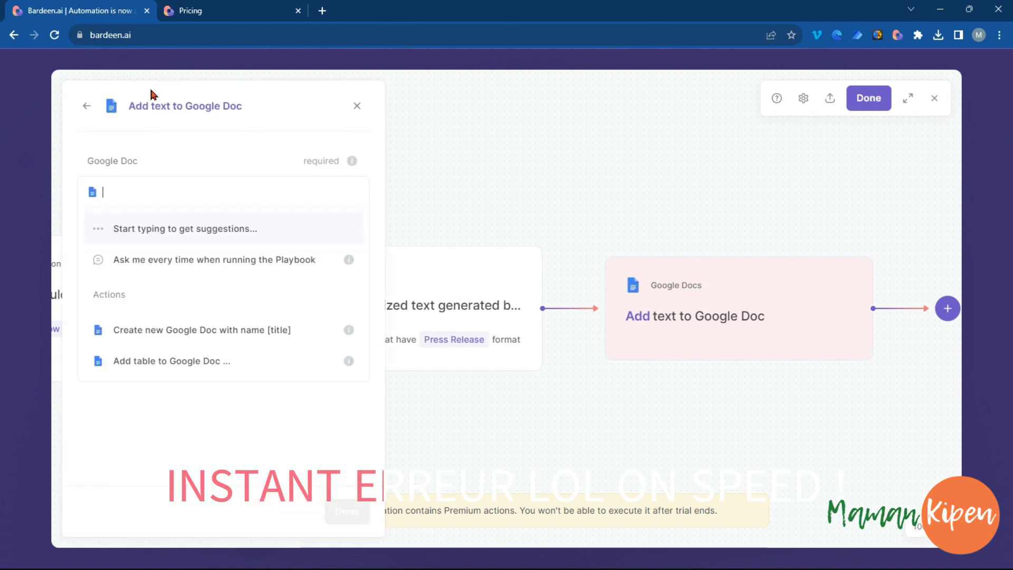
pyautogui.moveTo(152, 105); pyautogui.dragTo(260, 124)
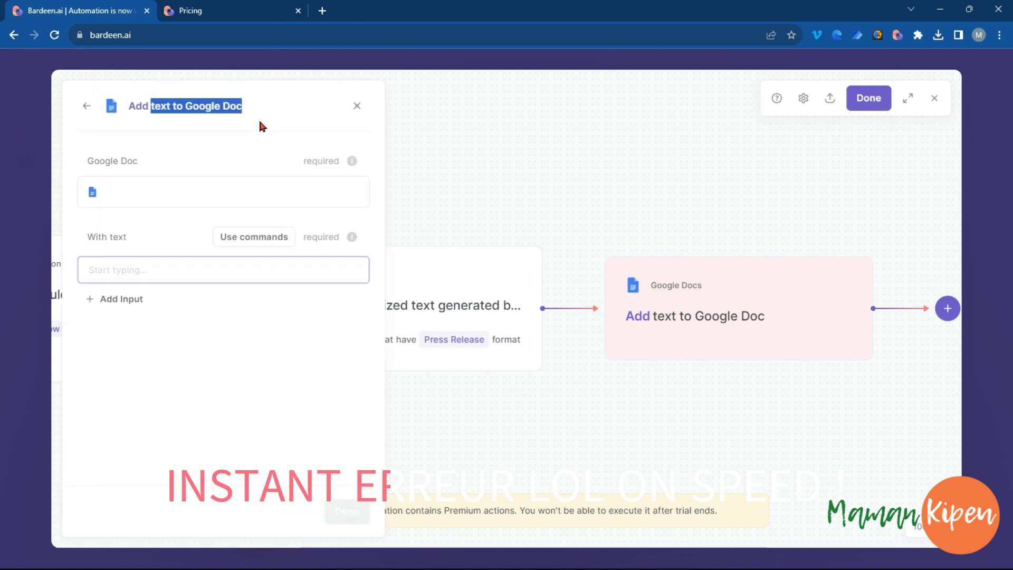
pyautogui.click(357, 105)
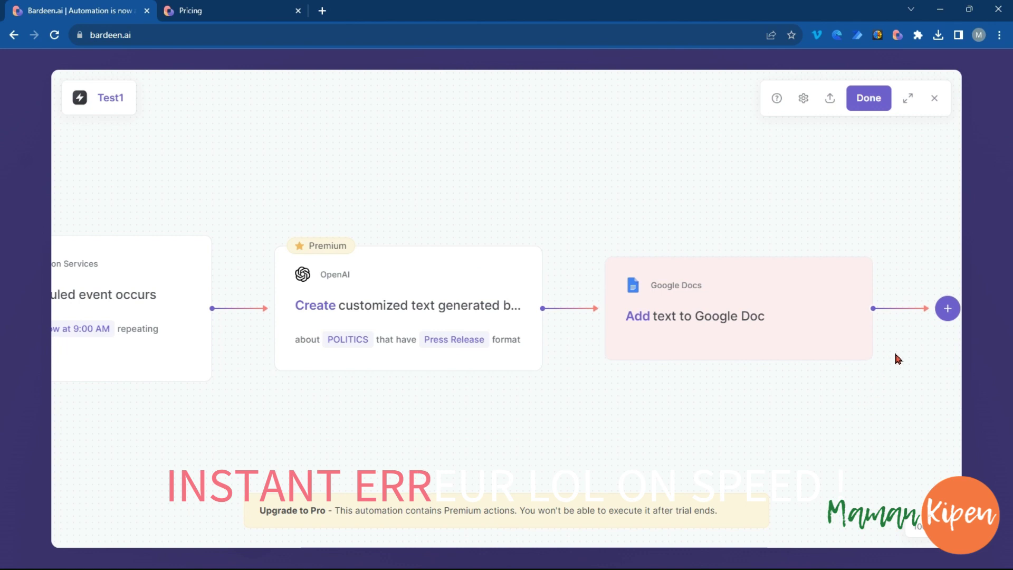
pyautogui.click(701, 328)
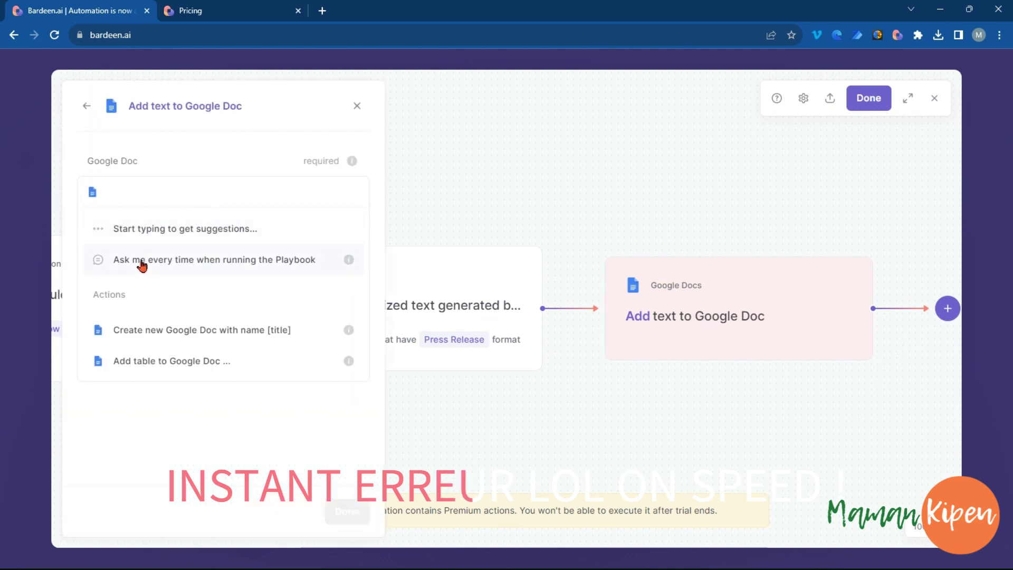
pyautogui.click(262, 332)
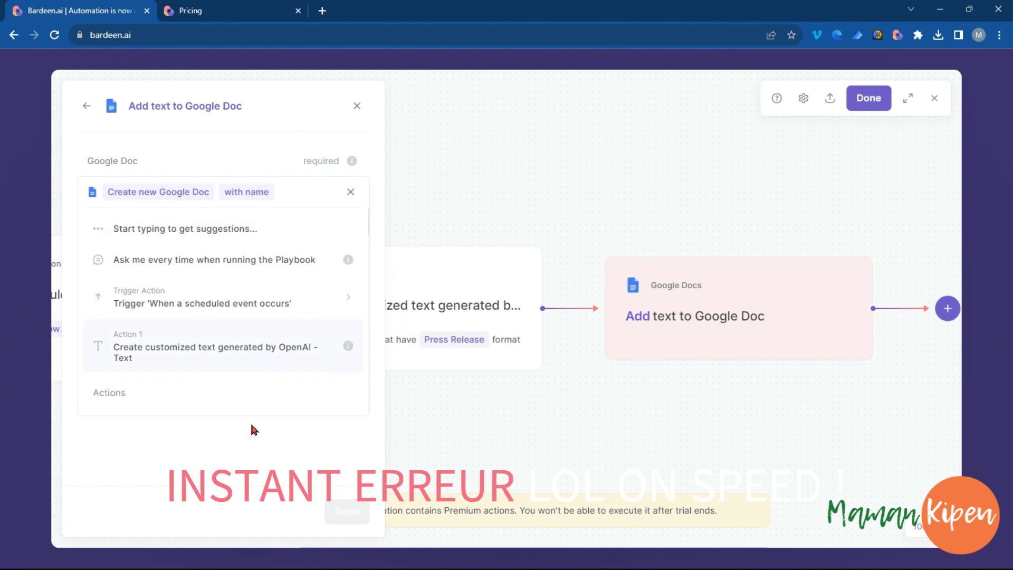
pyautogui.click(126, 447)
pyautogui.click(140, 265)
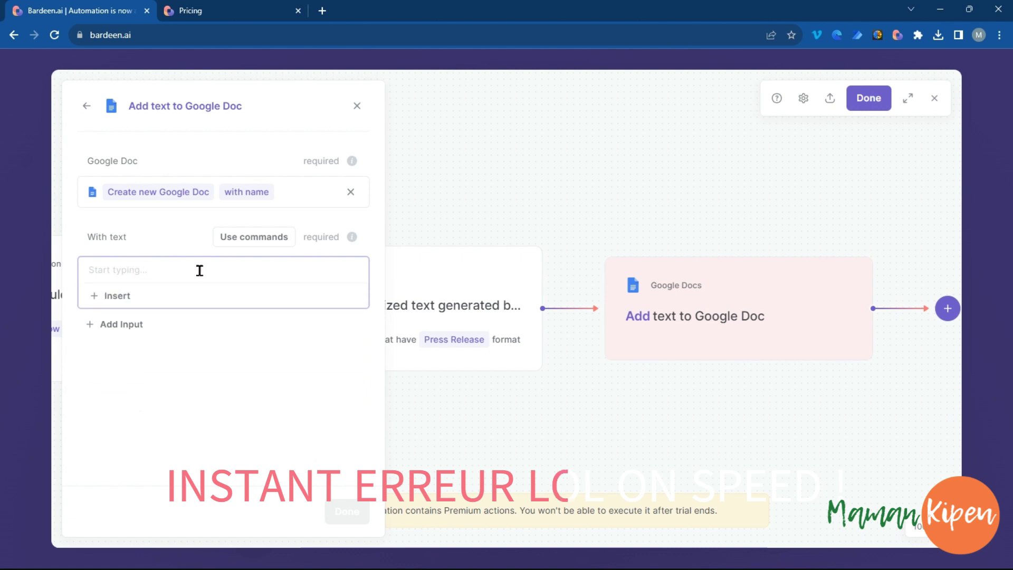
pyautogui.click(358, 108)
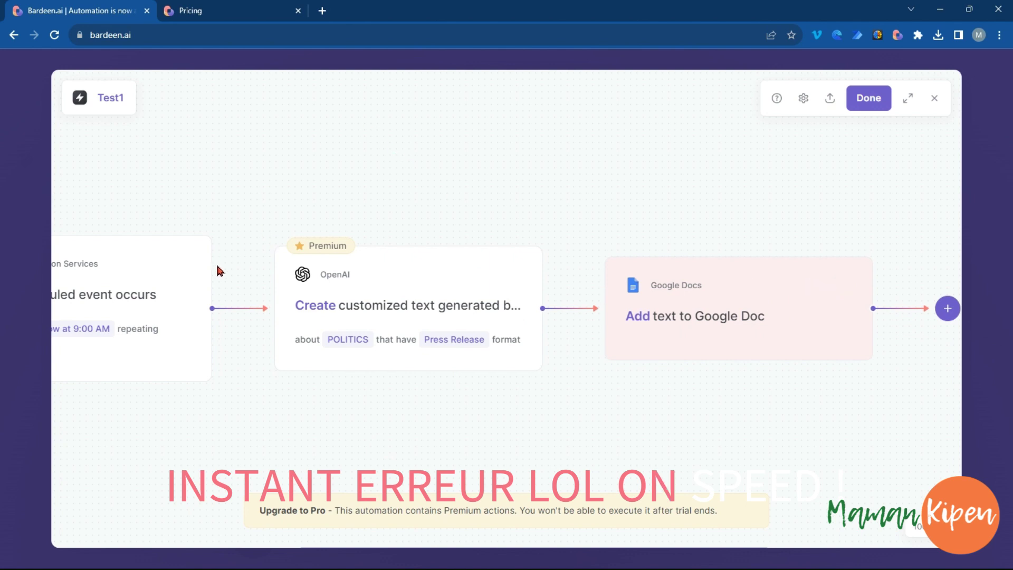
# - Delete the "Add text to Google Doc" action from the automation
pyautogui.moveTo(220, 269); pyautogui.dragTo(302, 276)
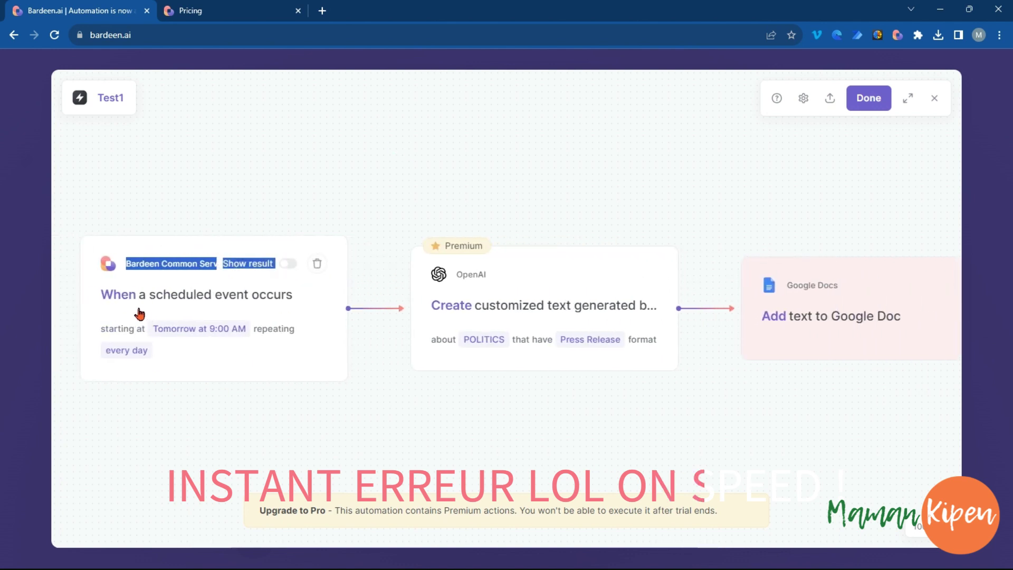
pyautogui.click(822, 339)
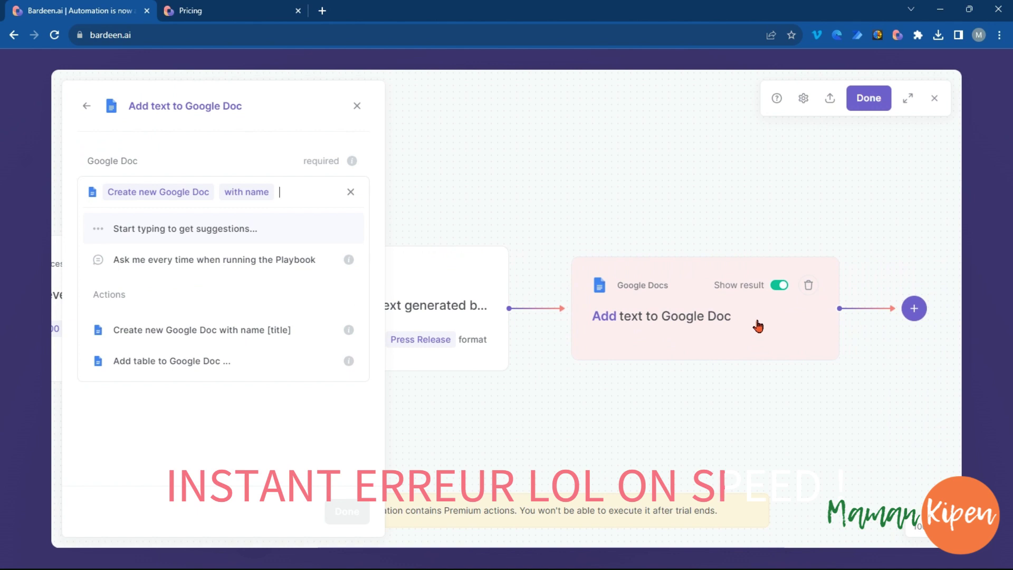
pyautogui.click(808, 286)
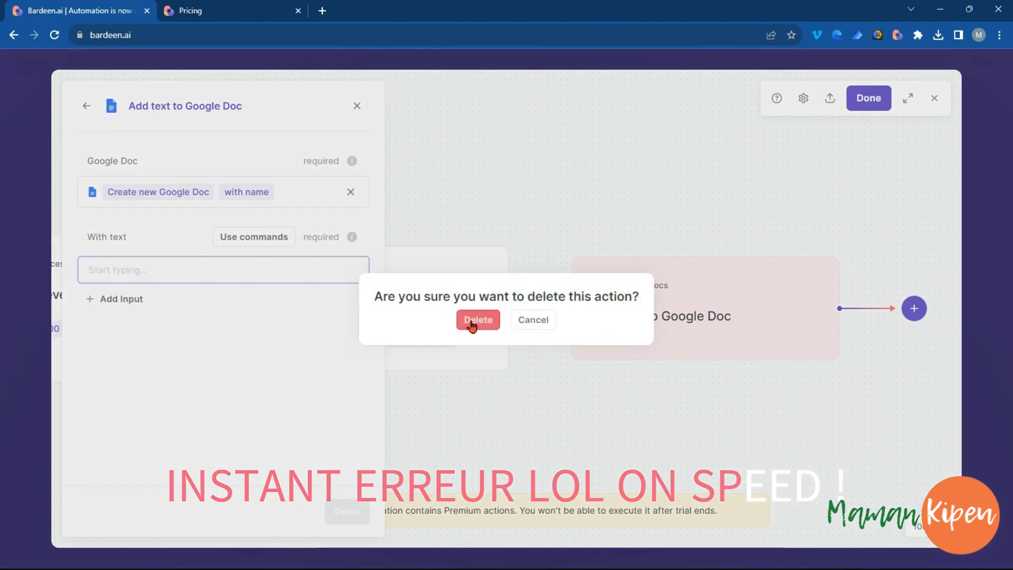
pyautogui.click(472, 321)
# - Add the "Create new Google Doc" action after the OpenAI action, with the document name Press release
pyautogui.click(584, 319)
pyautogui.click(564, 353)
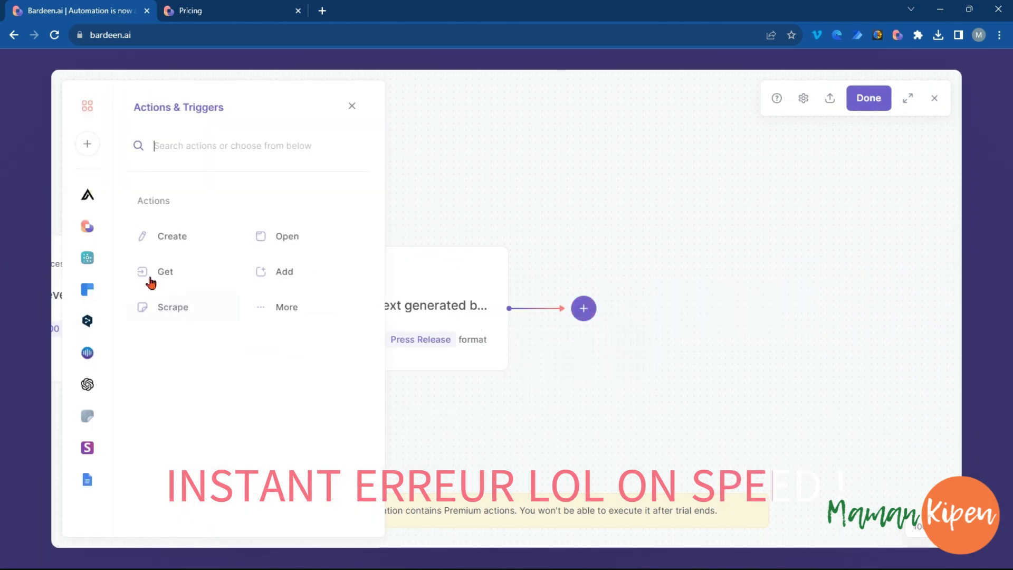
pyautogui.click(87, 479)
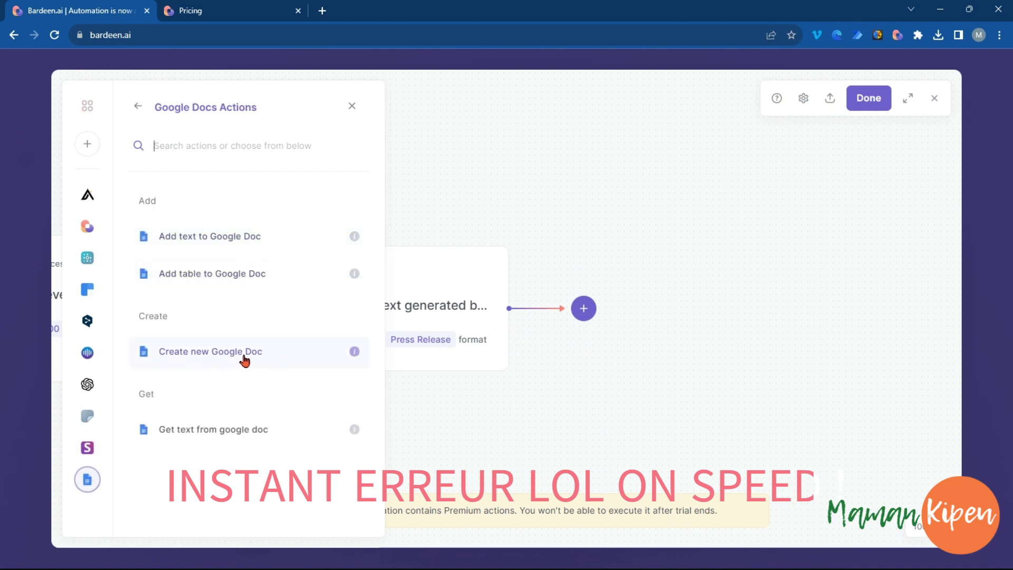
pyautogui.click(274, 354)
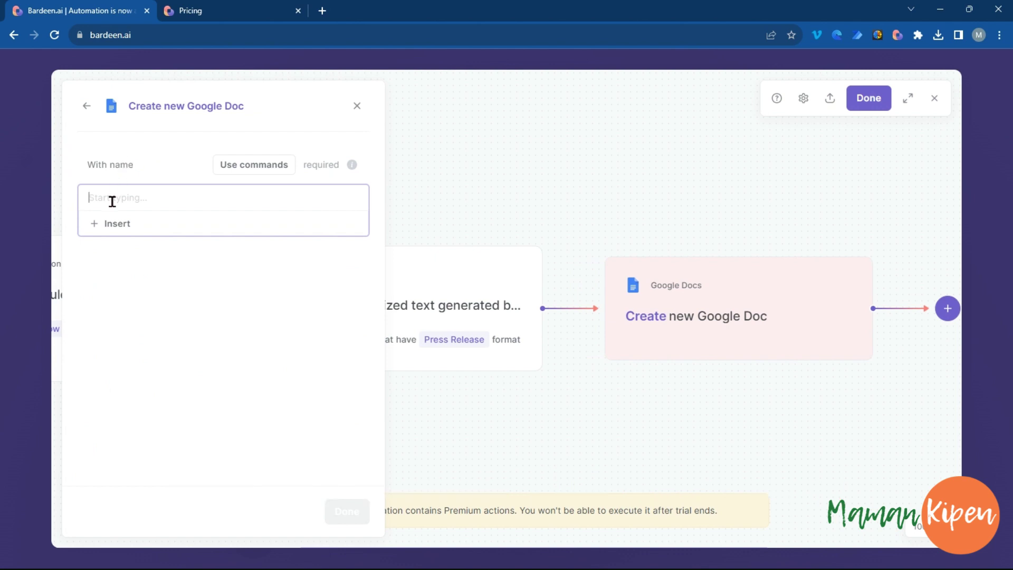
pyautogui.write('Press release')
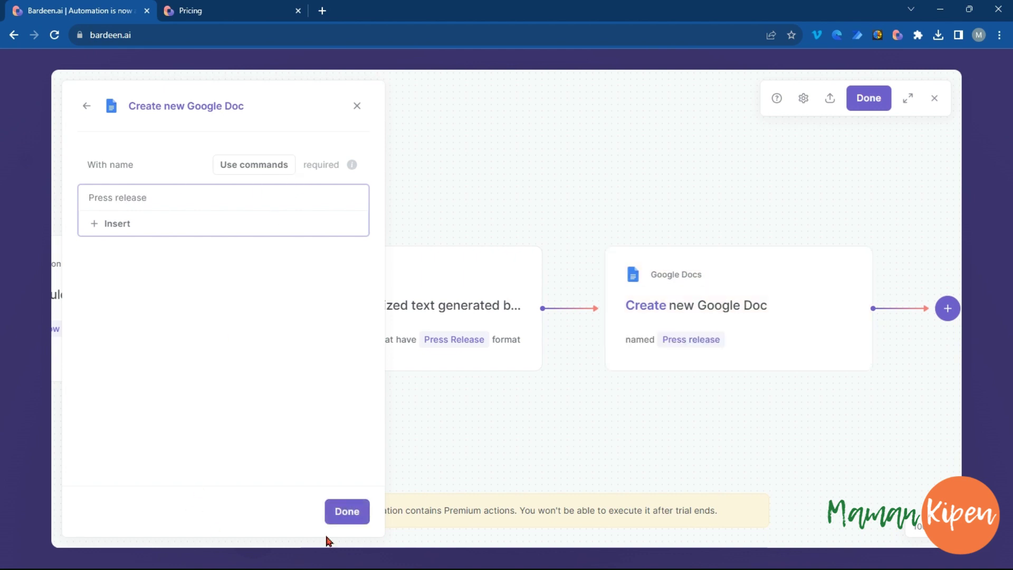
pyautogui.click(335, 513)
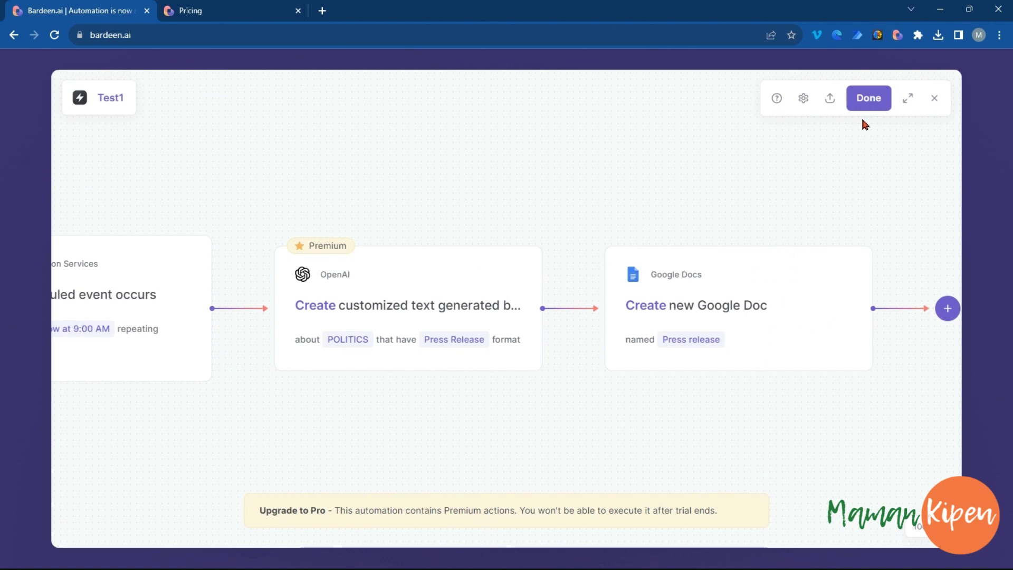
# - Finish editing the automation and activate the Test1 Autobook so it runs on schedule
pyautogui.click(872, 103)
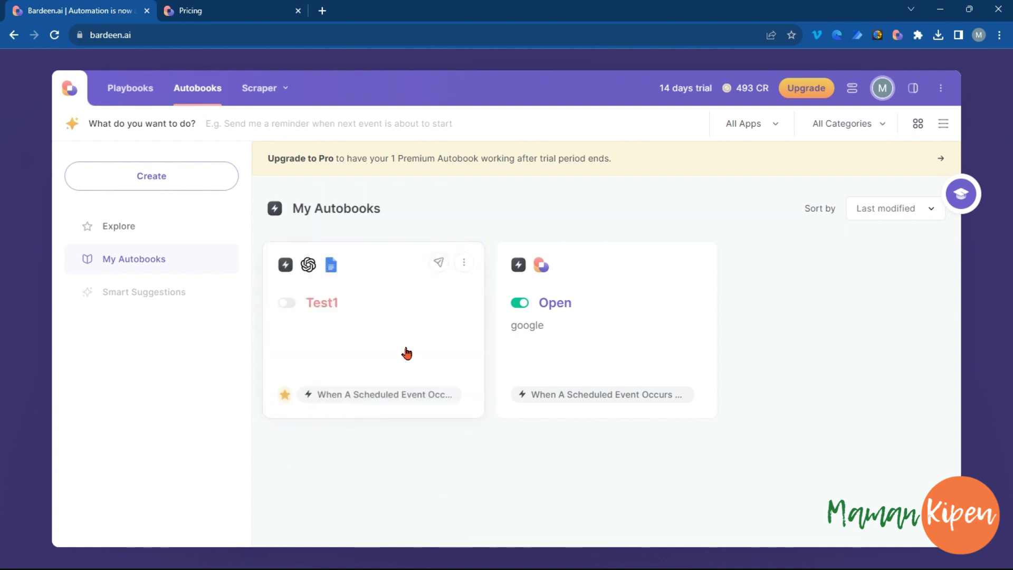
pyautogui.click(381, 387)
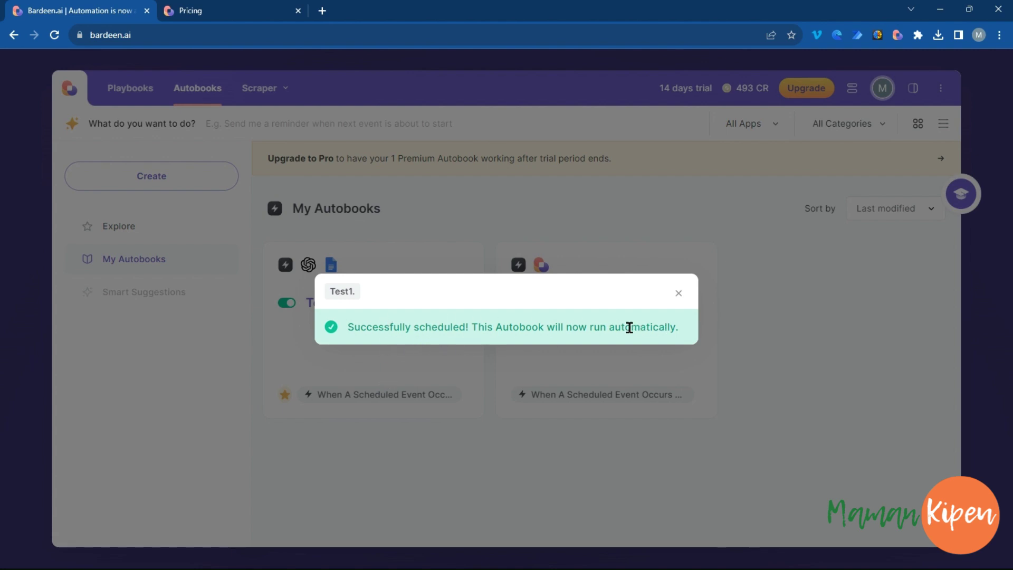
pyautogui.click(679, 293)
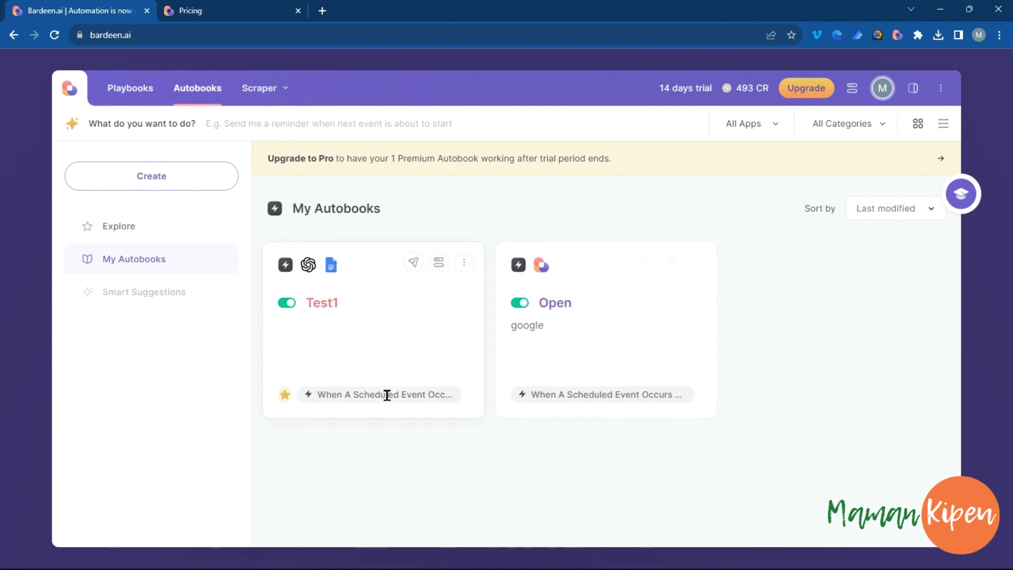
# - Run the "Create an AI-composed essay in a Google Doc" Playbook and read through the generated document
pyautogui.click(130, 89)
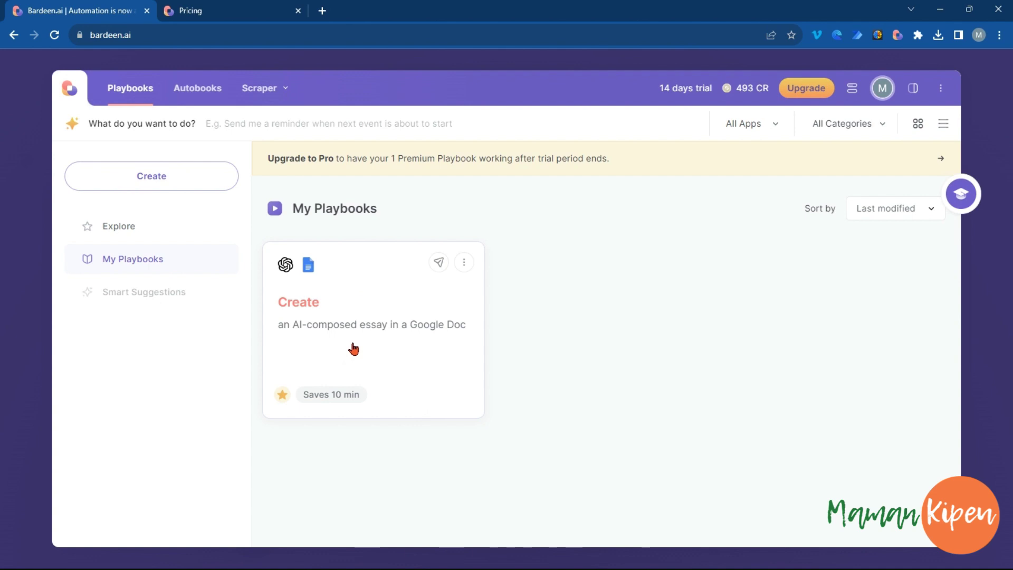
pyautogui.click(353, 349)
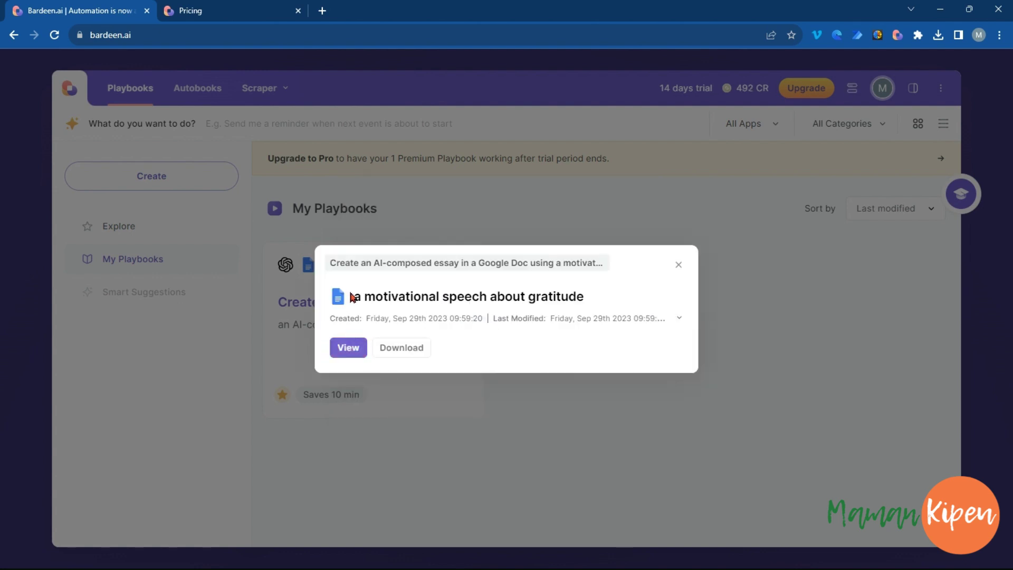
pyautogui.click(349, 351)
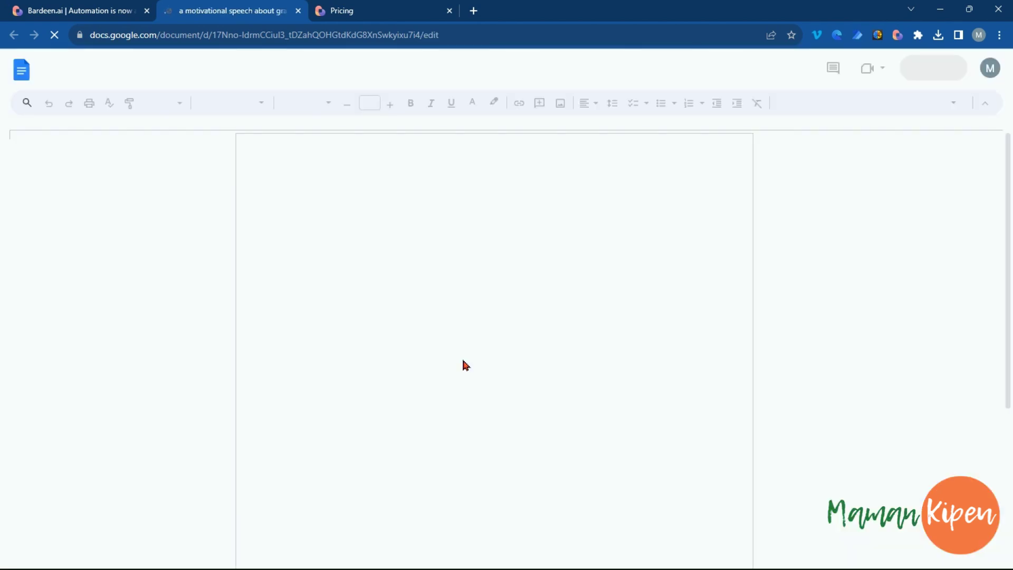
pyautogui.scroll(-10, 457, 360)
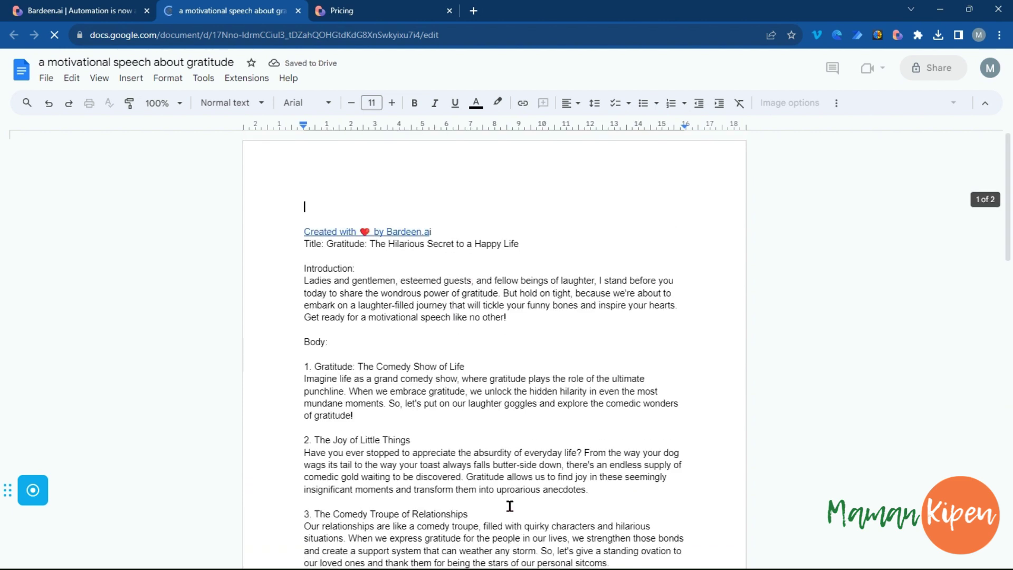
pyautogui.scroll(-2, 510, 505)
pyautogui.scroll(-2, 509, 505)
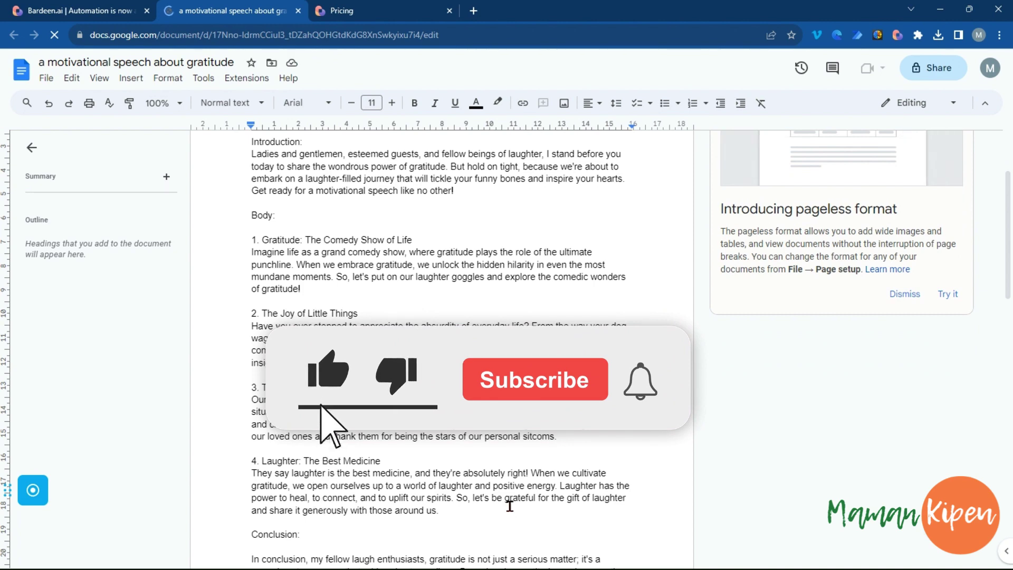
pyautogui.scroll(-4, 510, 505)
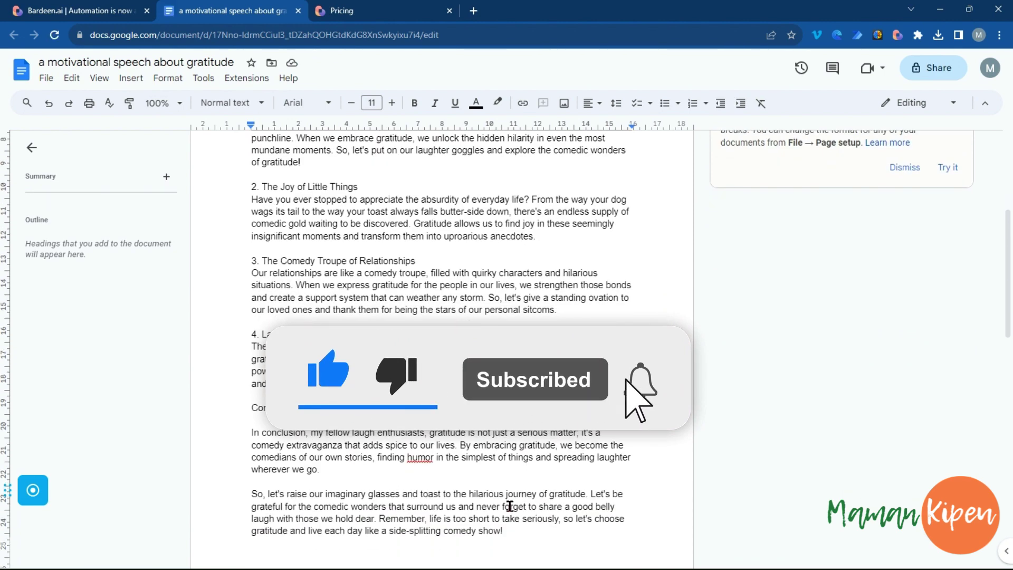